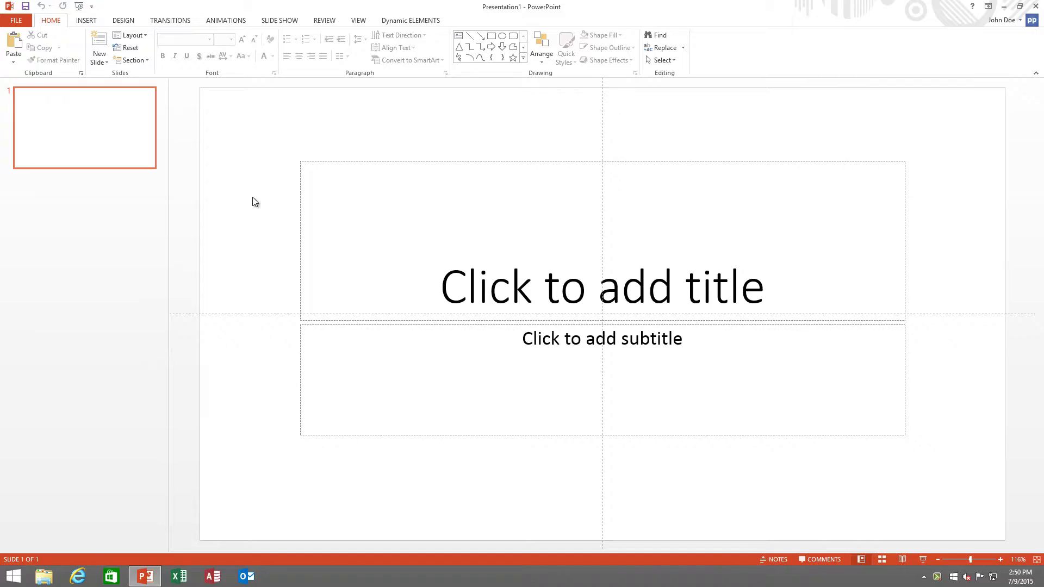
- Set the slide background to a picture fill using Desktop\weather.jpg, the lightning-storm photo
right_click(252, 197)
click(282, 289)
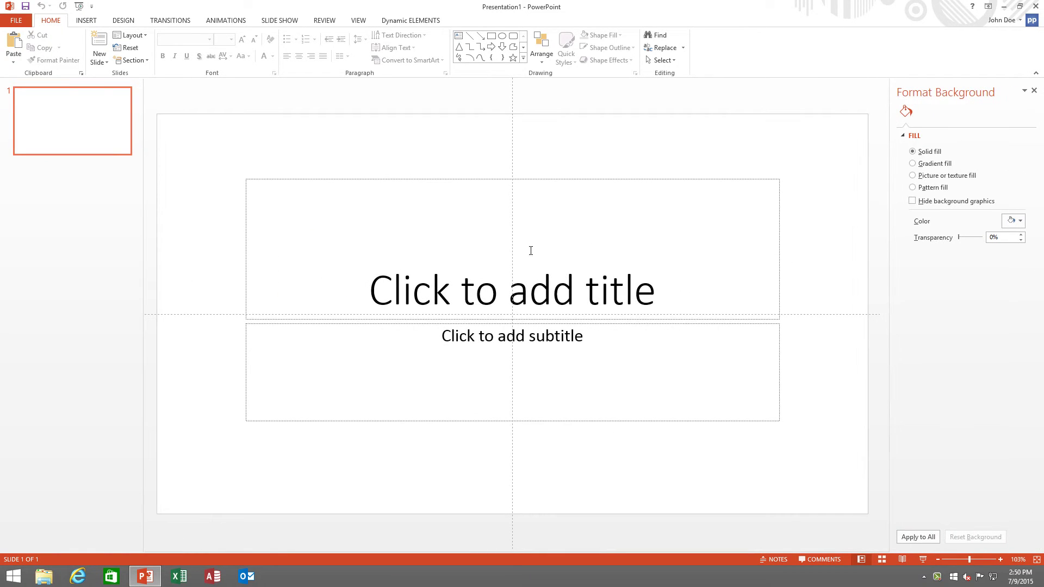
click(913, 175)
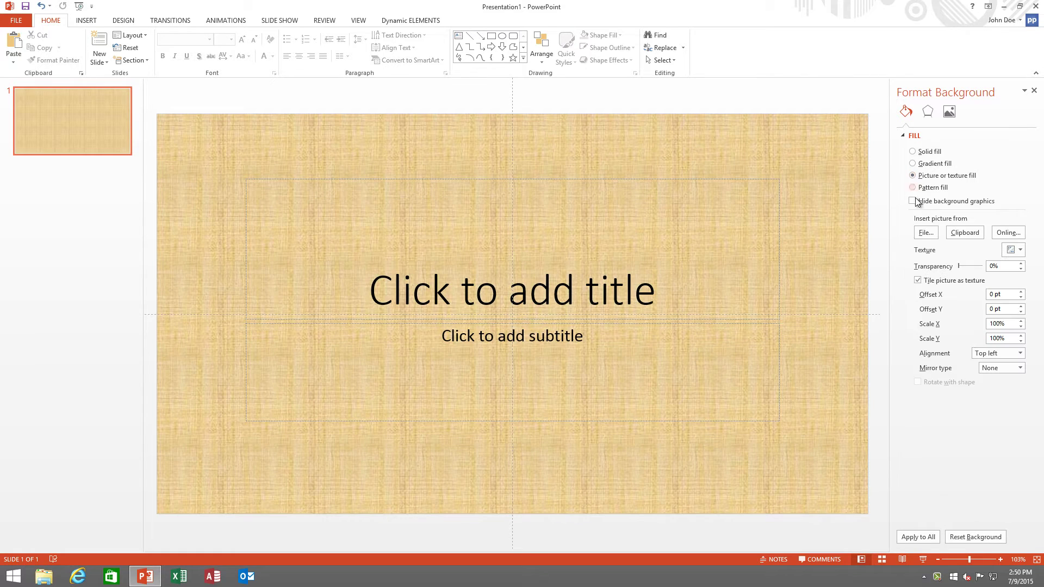
click(925, 233)
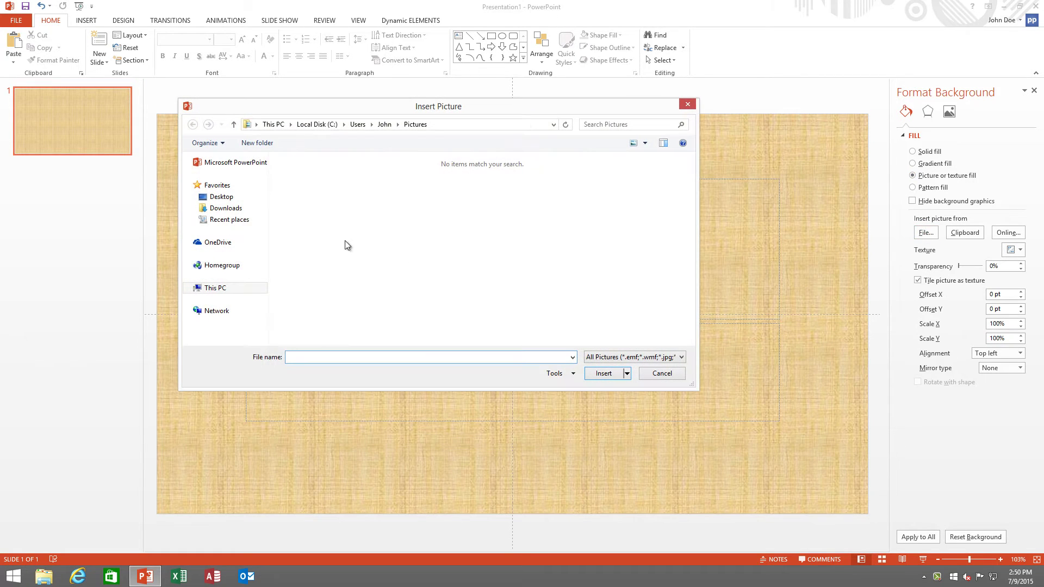
click(220, 197)
click(302, 230)
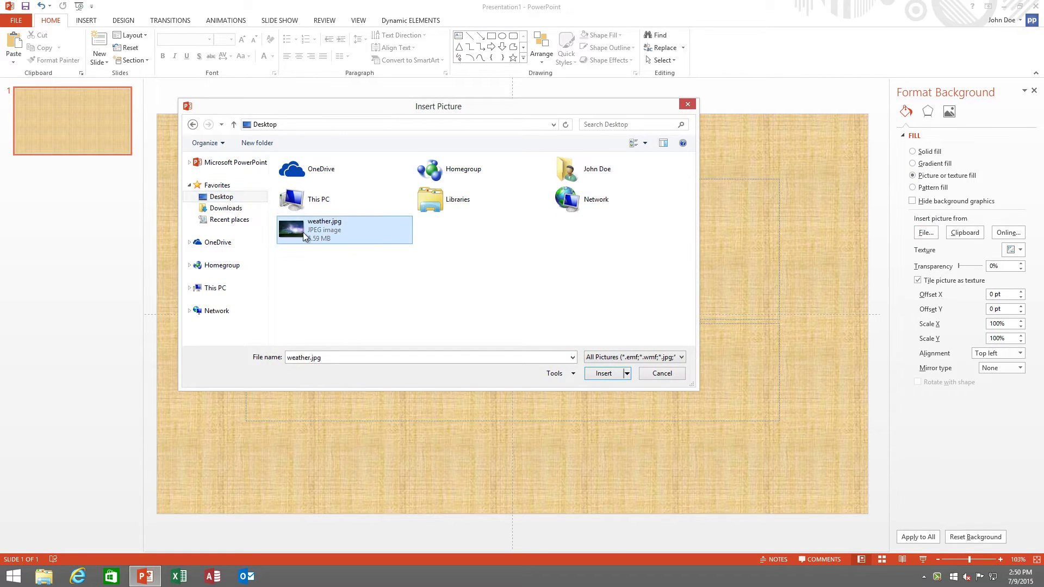
click(604, 374)
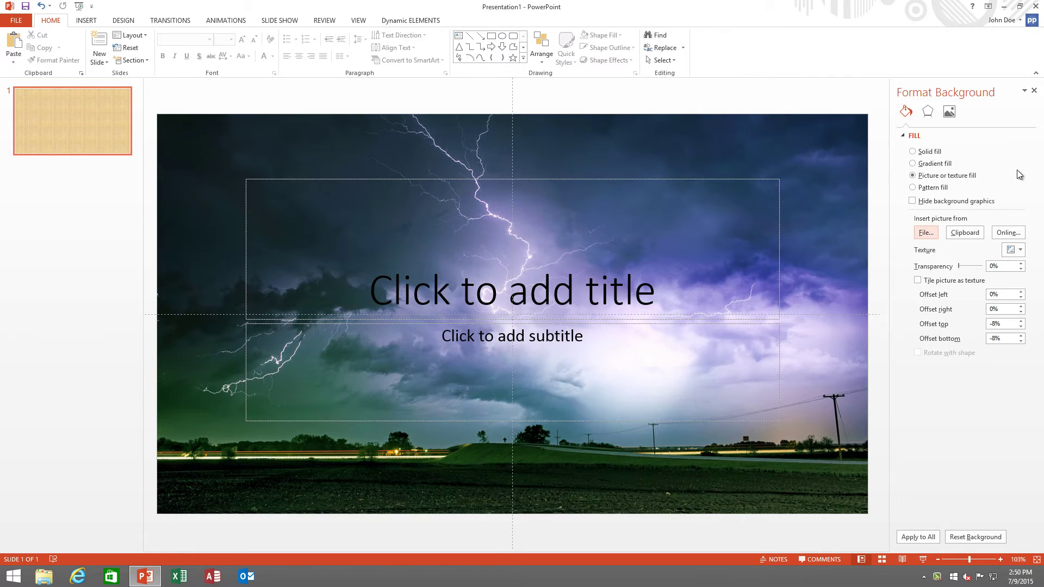
click(1034, 93)
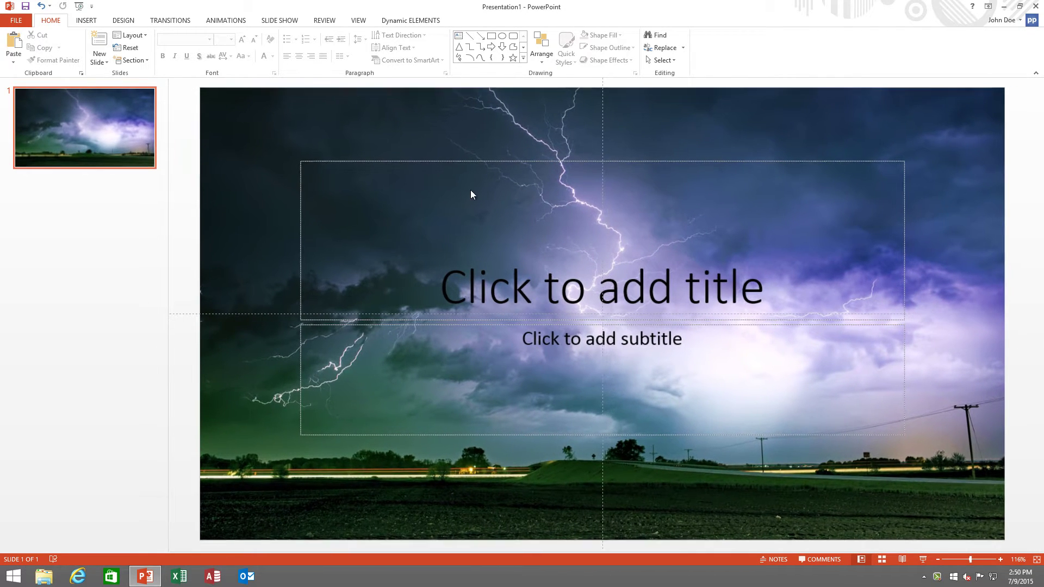
- Open the Dynamic Elements Weather add-in and save Miami as a location in °F
click(410, 22)
click(15, 44)
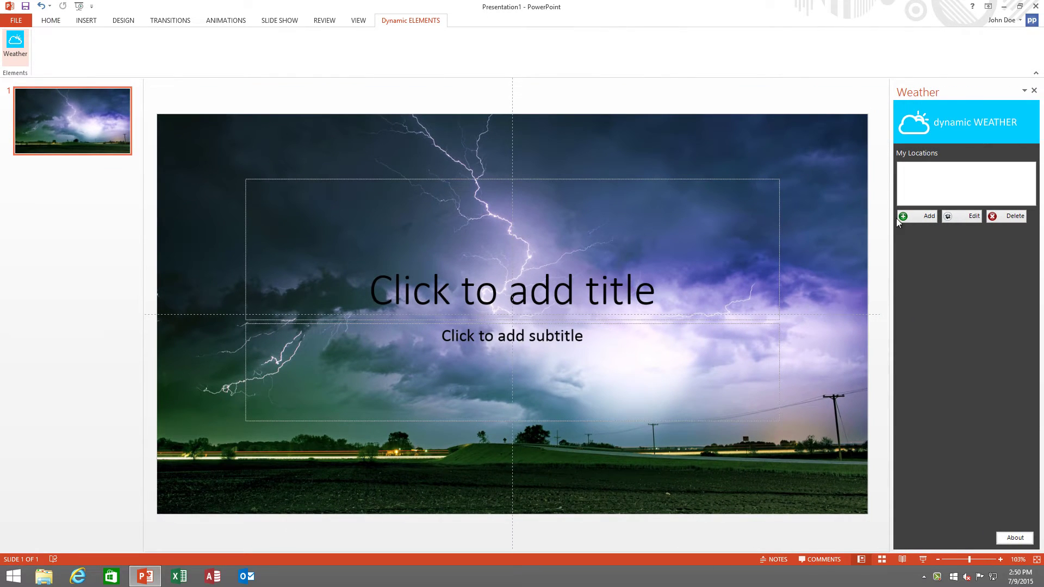
click(911, 219)
text(Miami)
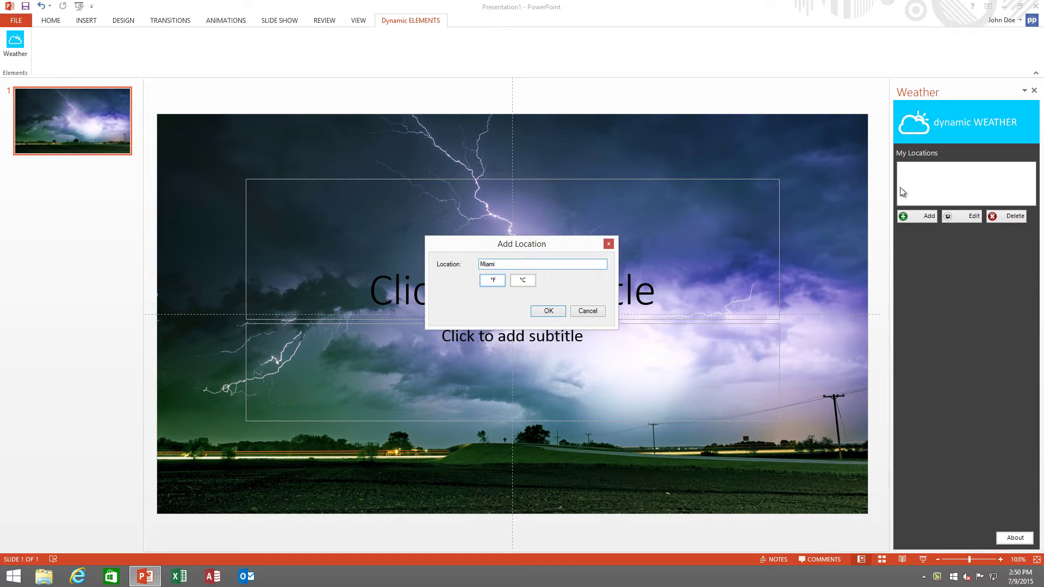
click(549, 315)
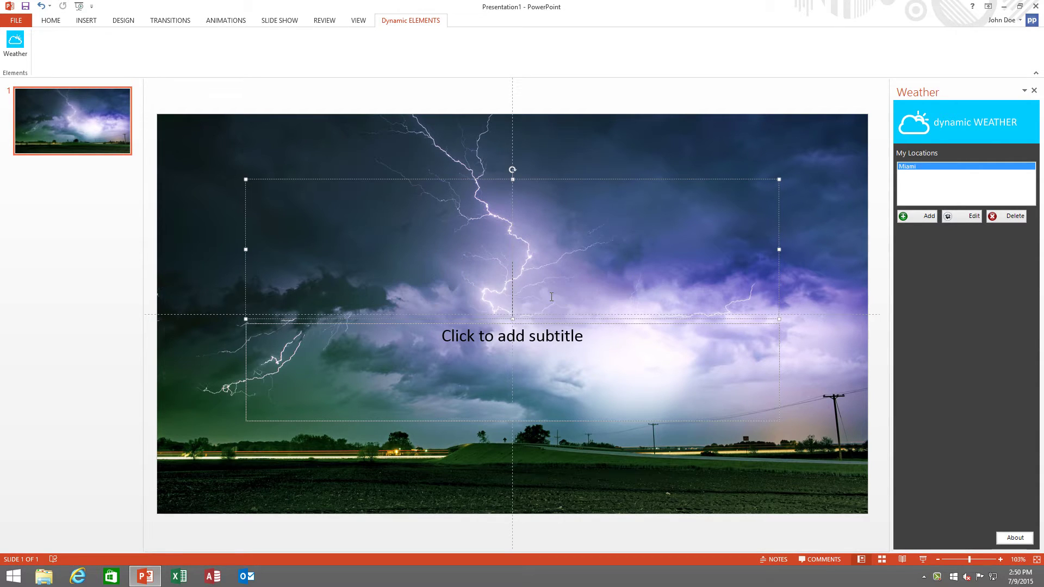
- Insert Today's Current temperature for Miami (87) into the title placeholder
click(551, 297)
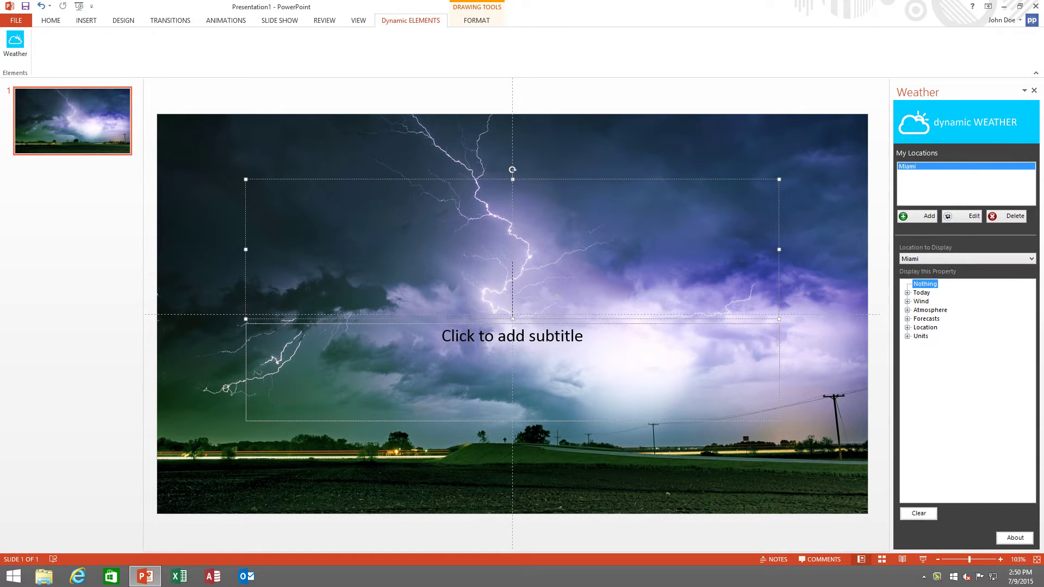
click(908, 293)
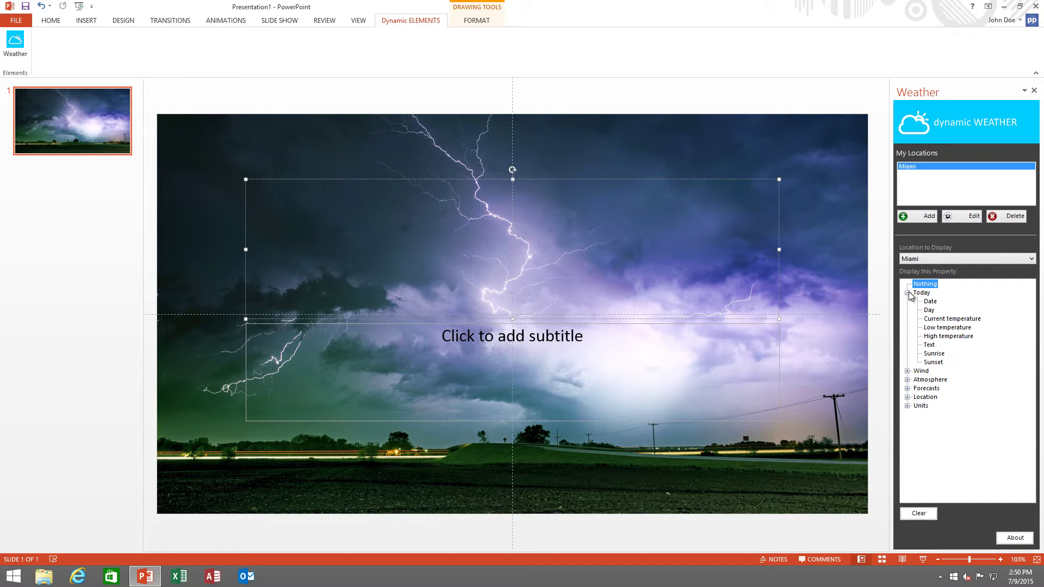
click(933, 321)
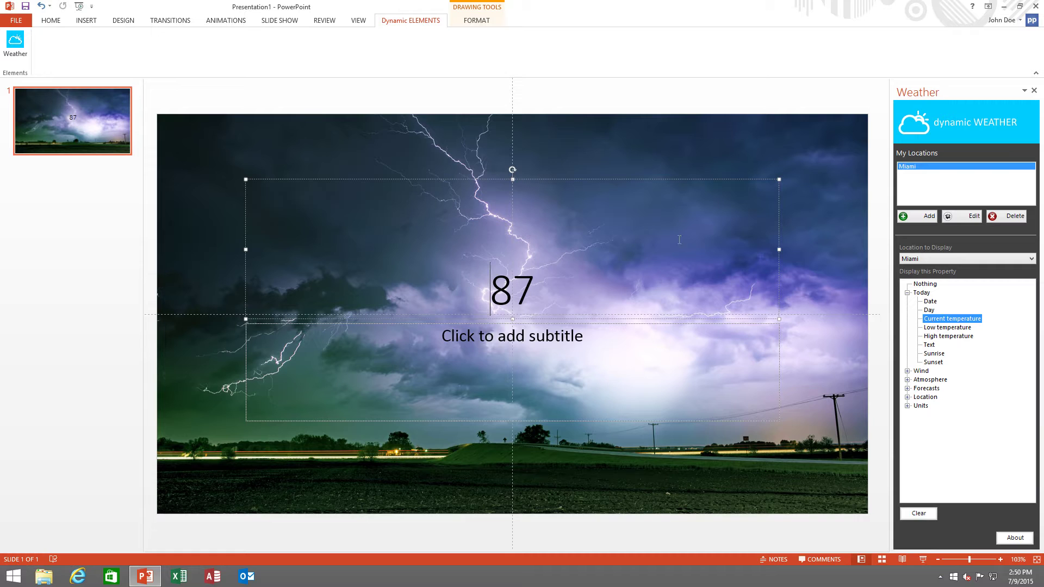
click(686, 181)
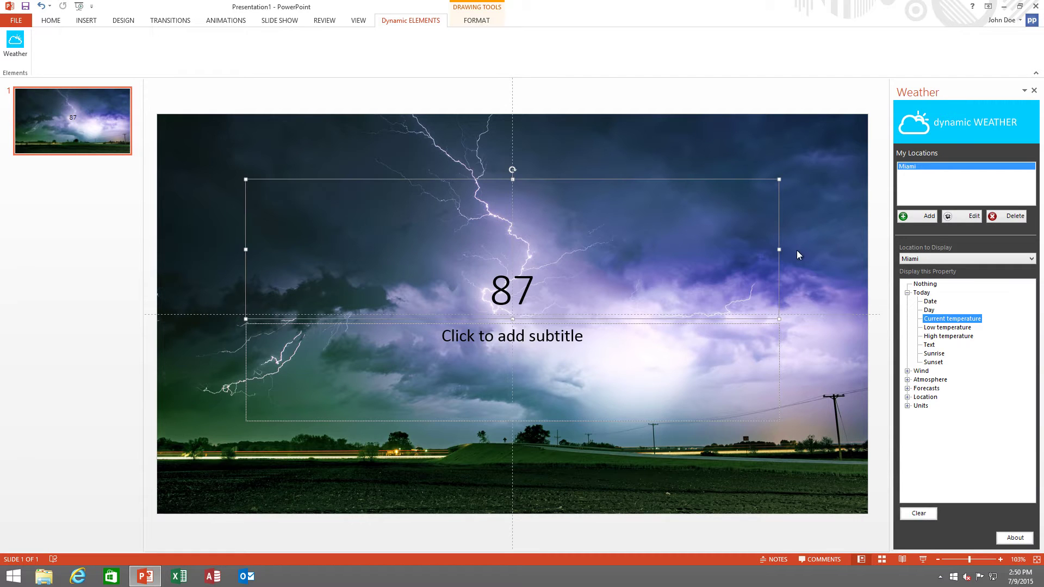
- Make the 87 white at 96 pt and move its narrowed box to the top-left corner
drag(779, 249, 422, 253)
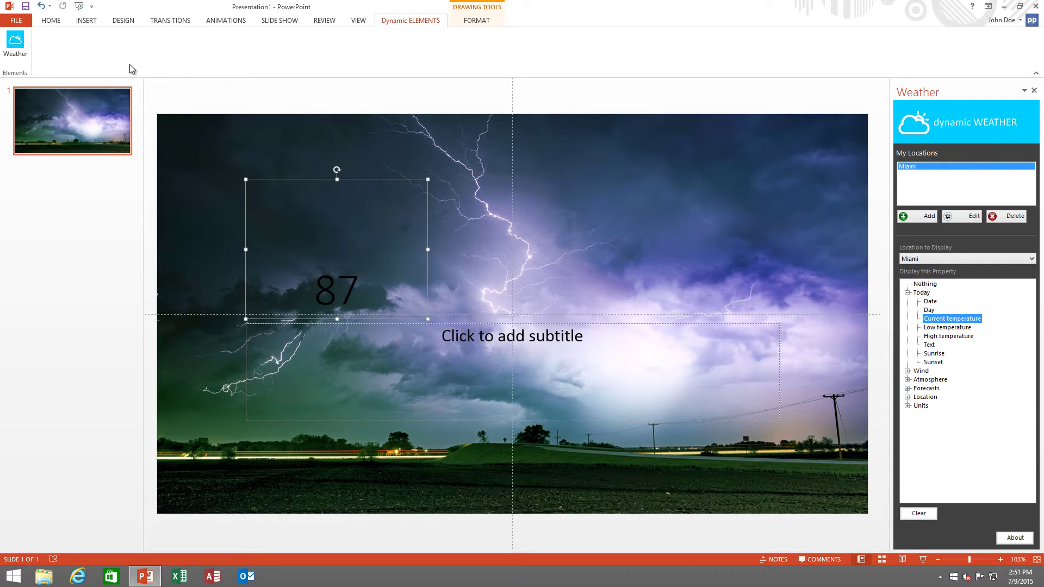
click(50, 20)
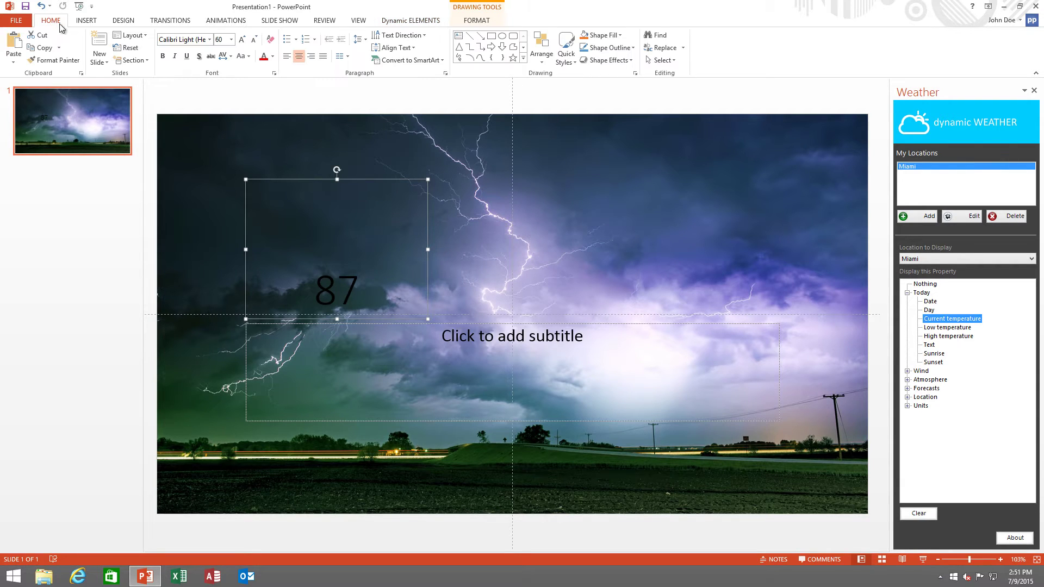
click(273, 57)
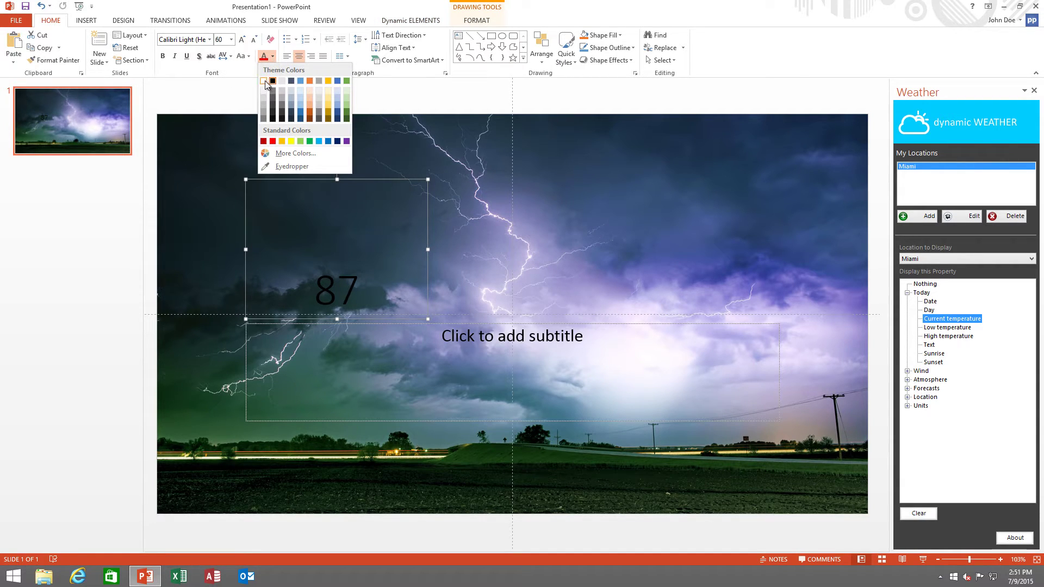
click(264, 80)
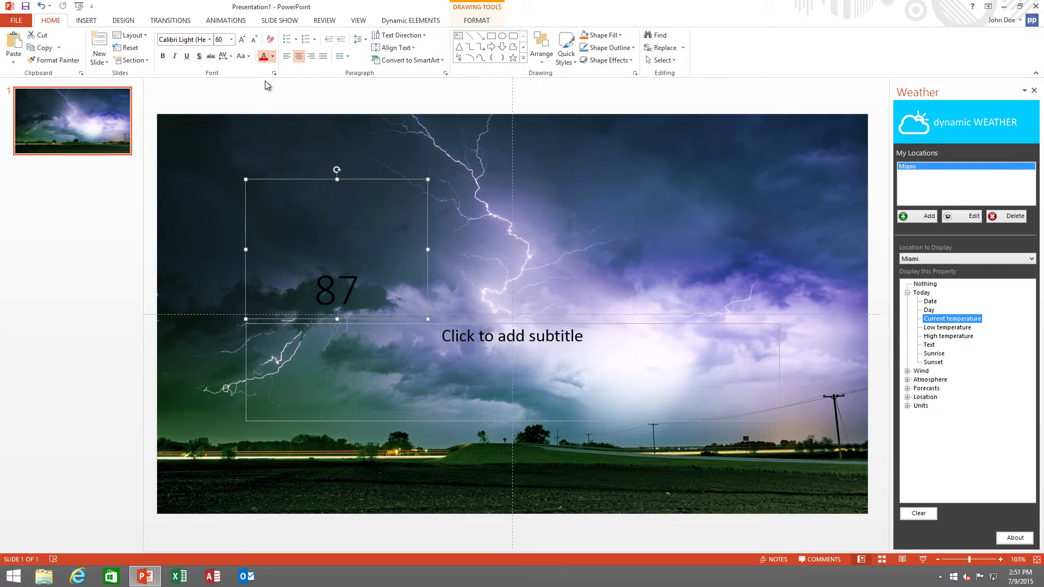
click(232, 39)
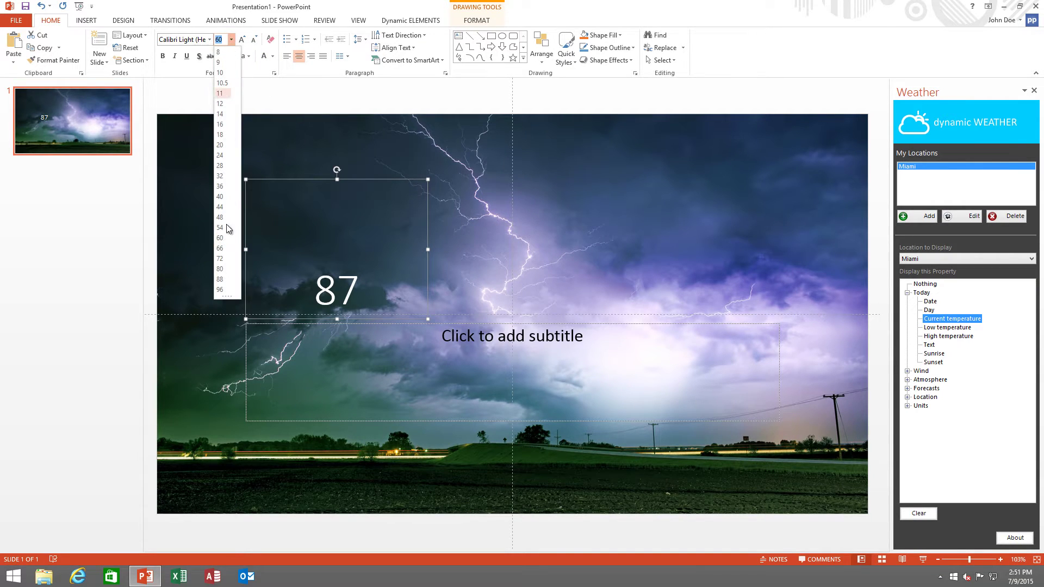
click(220, 290)
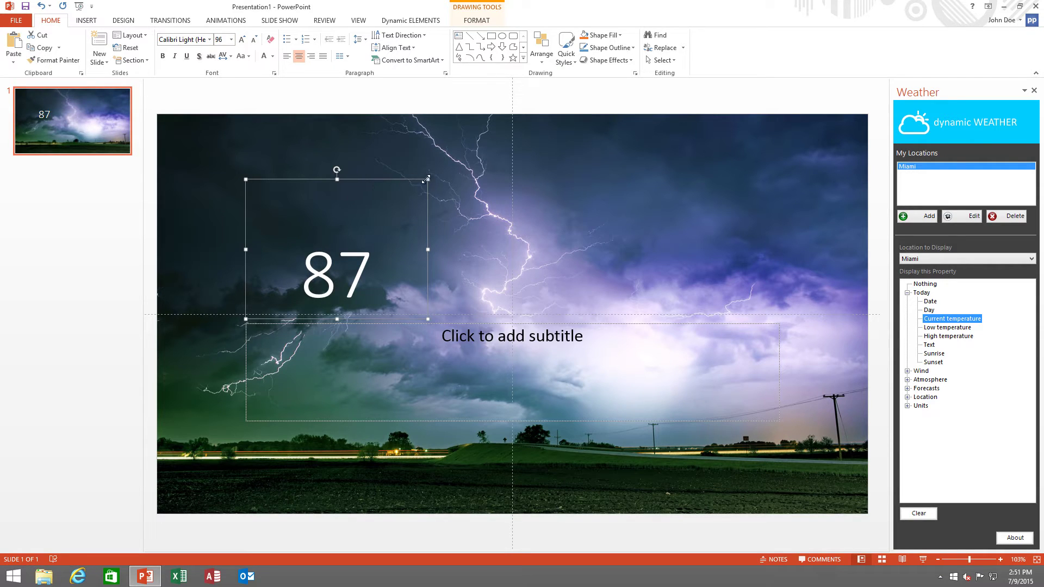
drag(428, 179, 284, 140)
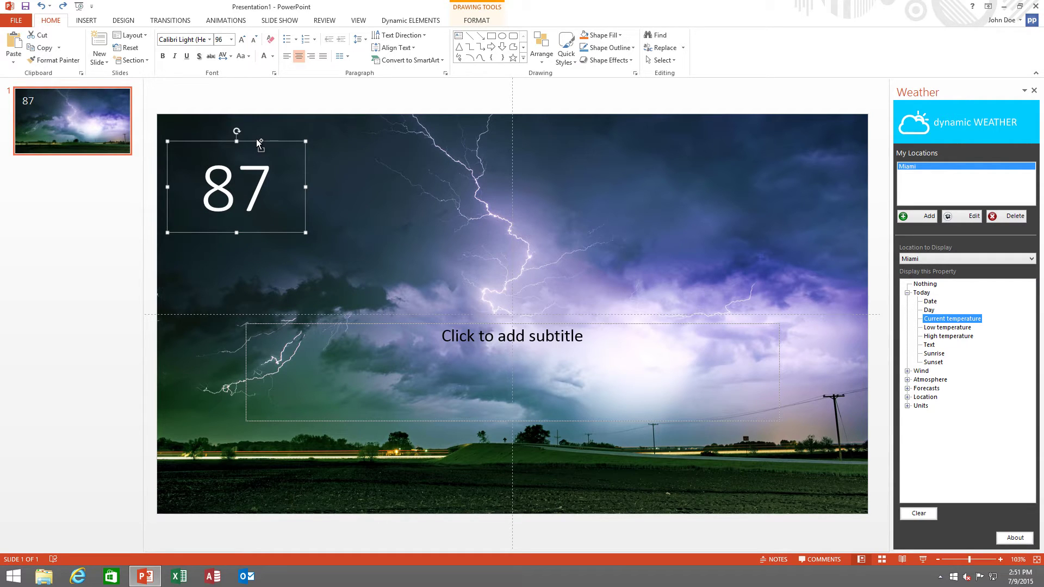
- Copy the temperature box to the bottom-right corner and switch it to today's High temperature, 90
key(ctrl+c)
key(ctrl+v)
drag(268, 151, 823, 404)
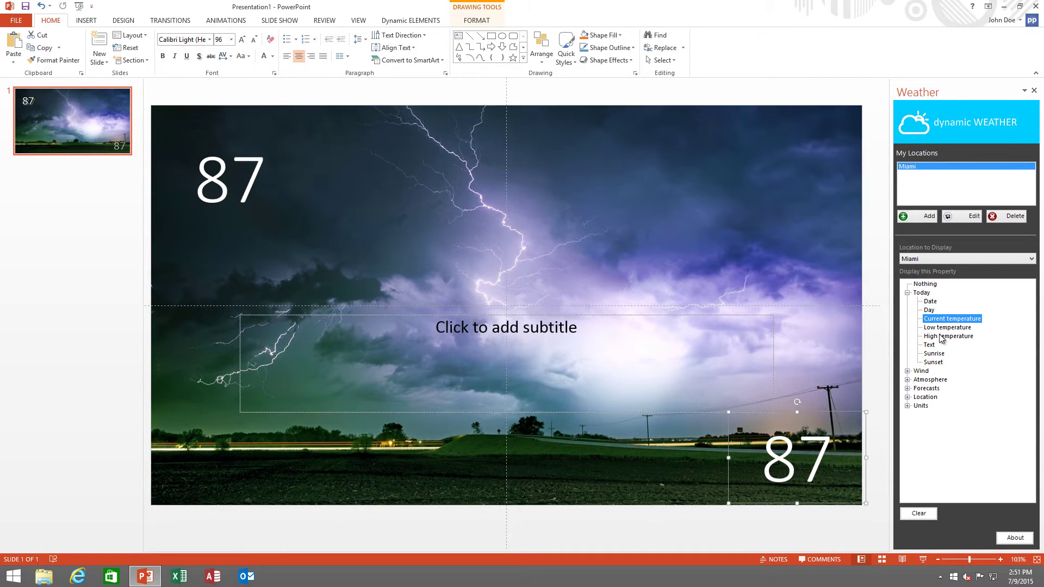
click(941, 336)
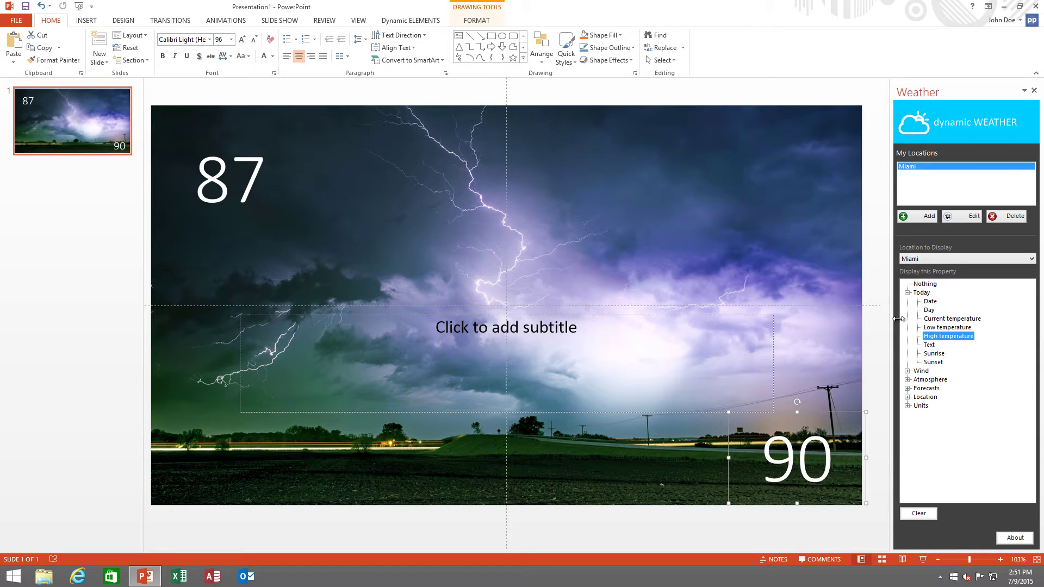
- Draw a new text box right of the 87 reading 'Current'
click(87, 22)
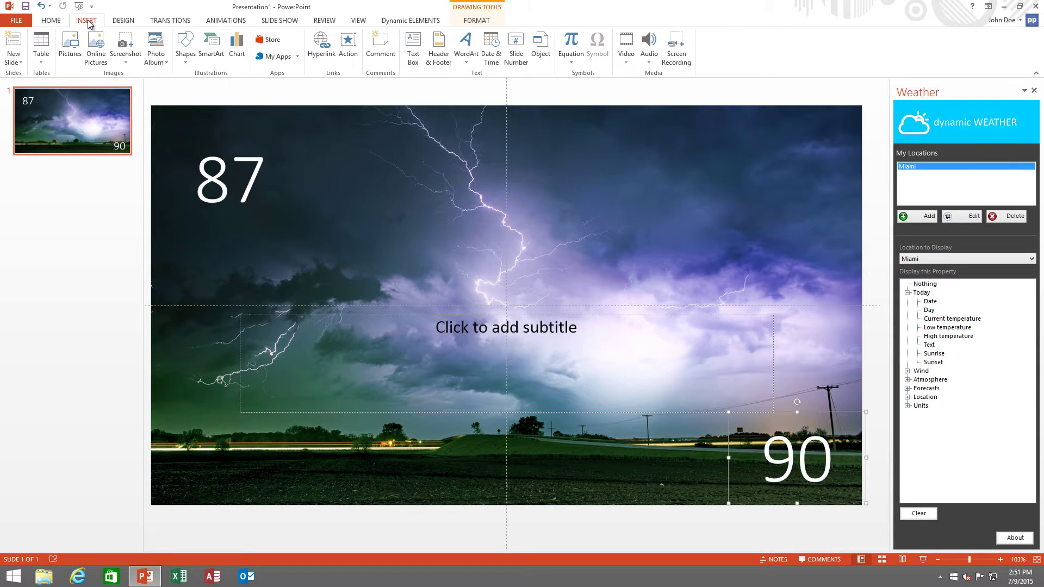
click(415, 46)
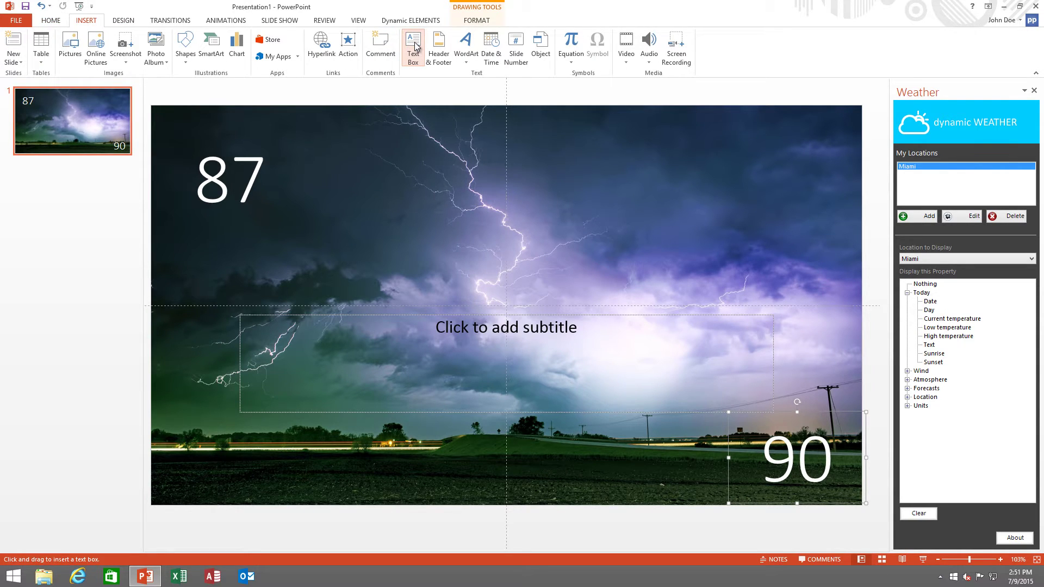
drag(317, 132, 477, 235)
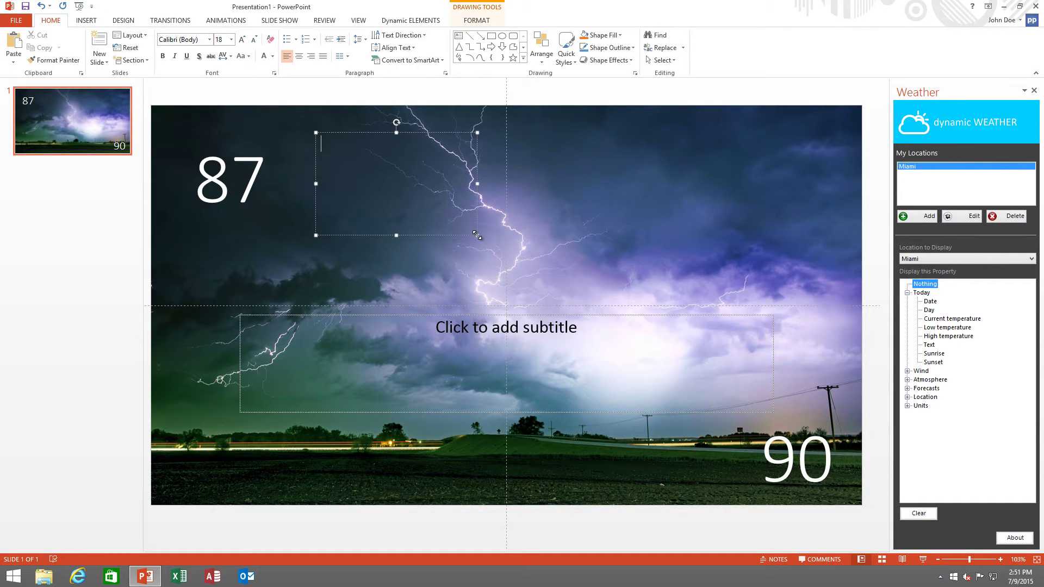
text(Current)
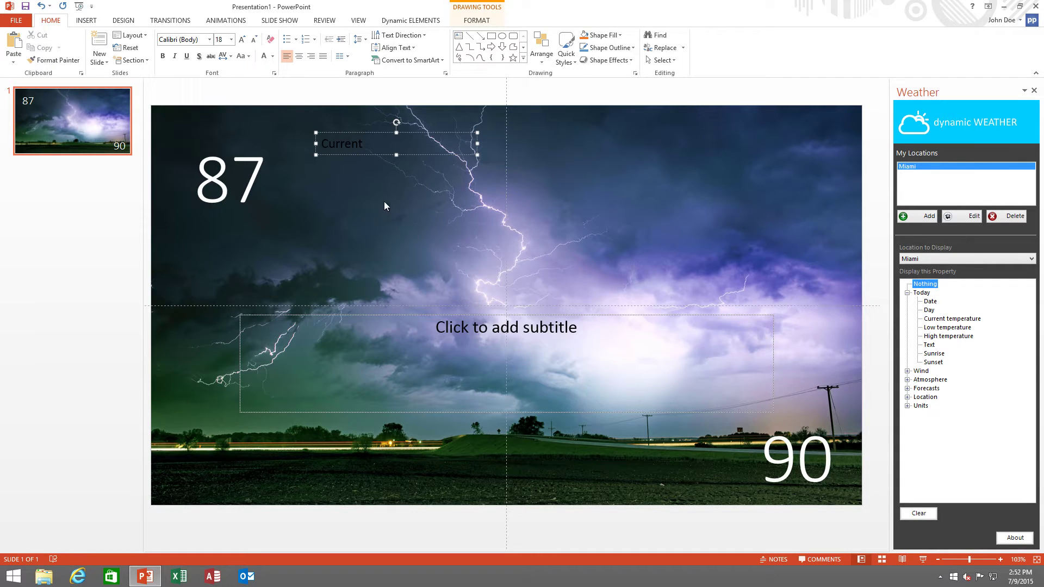
- Format the Current label as white, bold 24 pt text
click(391, 133)
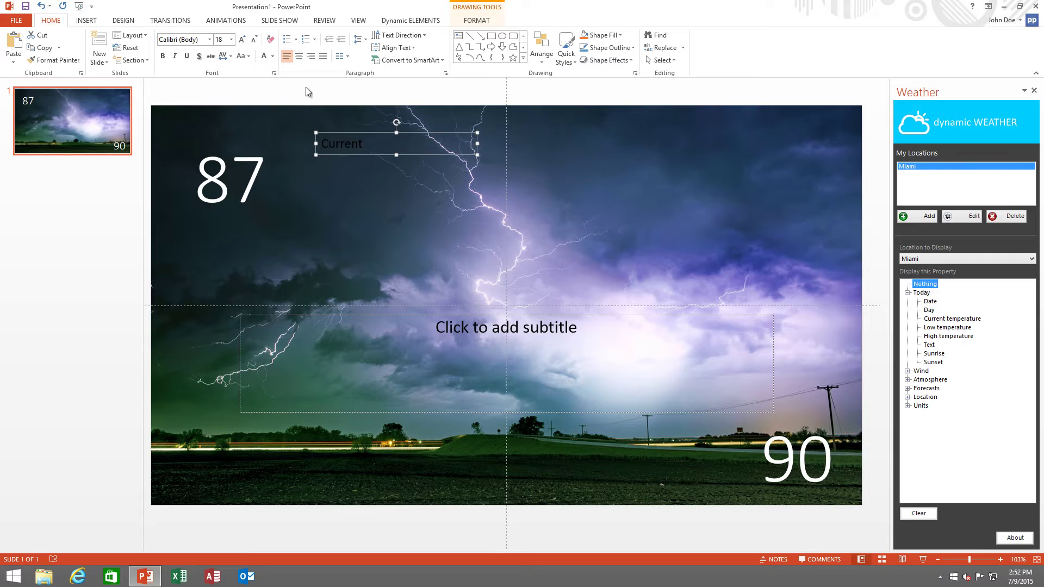
click(272, 56)
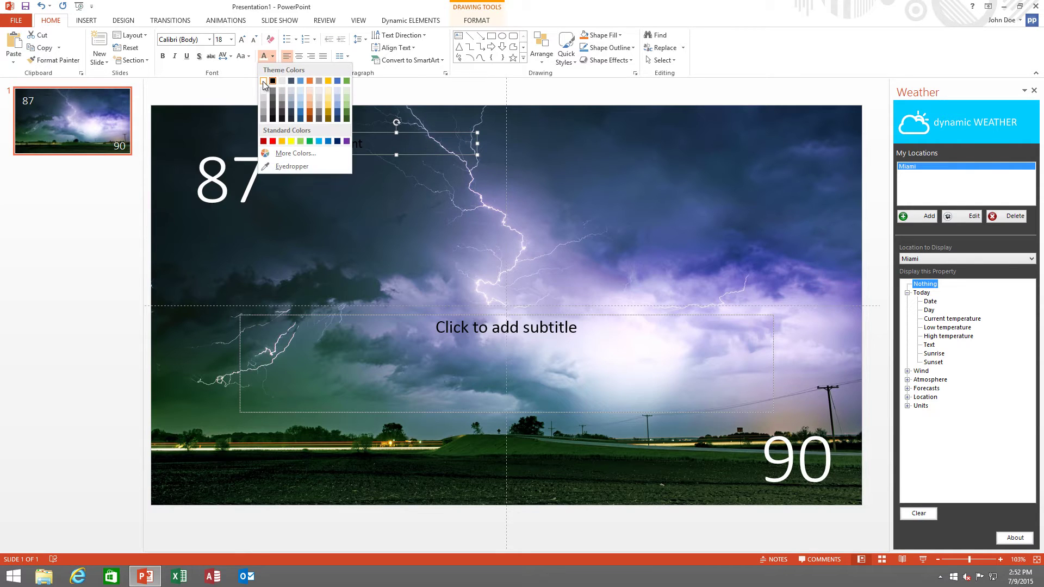
click(264, 82)
click(242, 39)
click(242, 40)
click(162, 57)
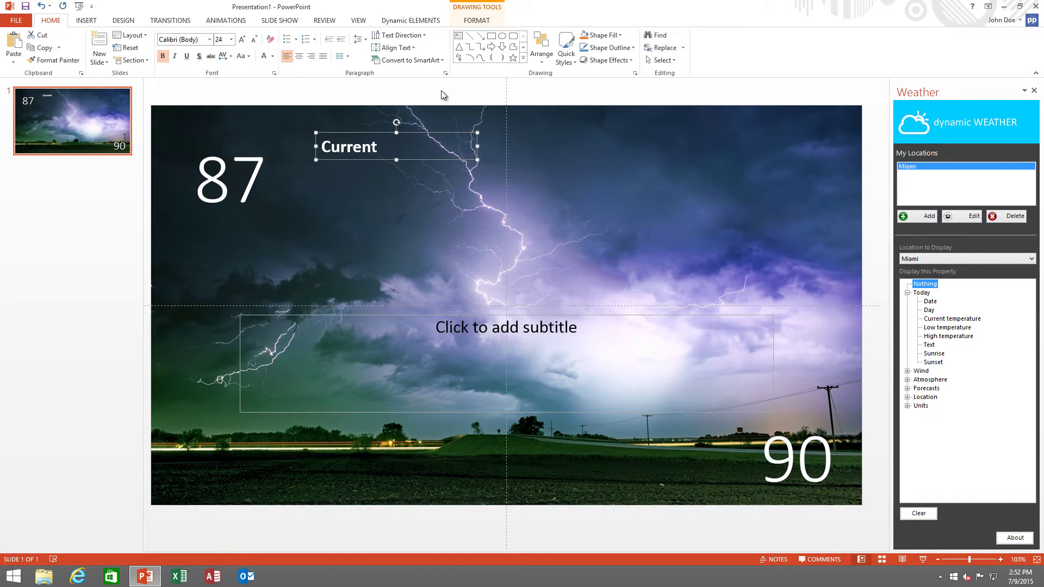
- Give the Current label box a solid light grey fill at 48% transparency
right_click(405, 135)
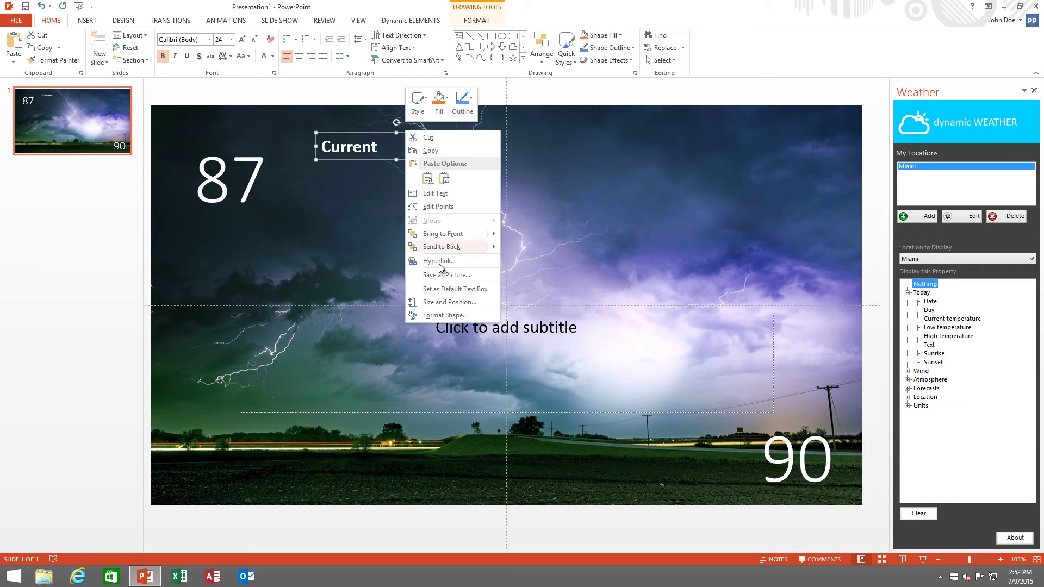
click(443, 315)
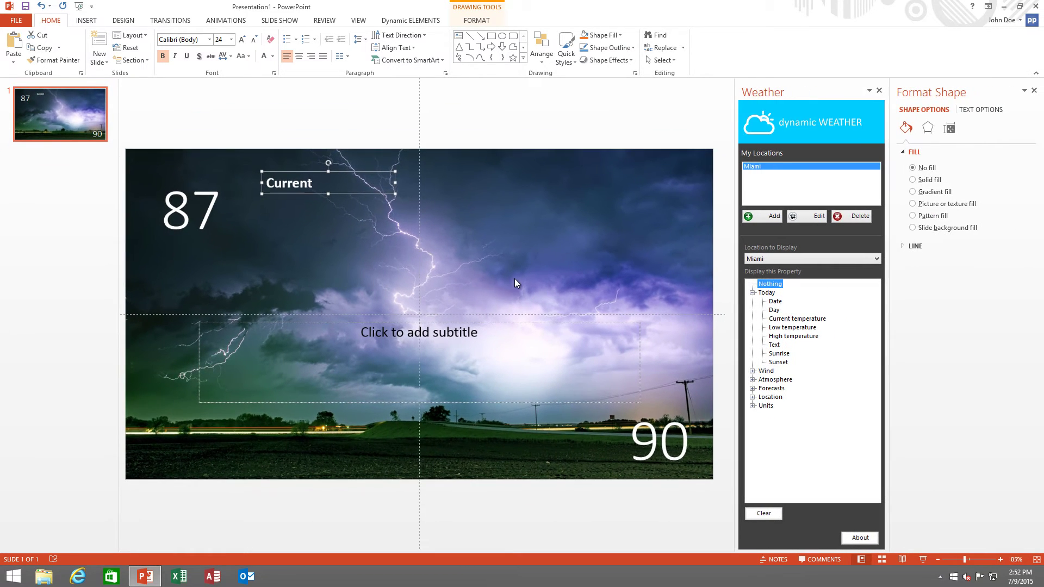
click(914, 180)
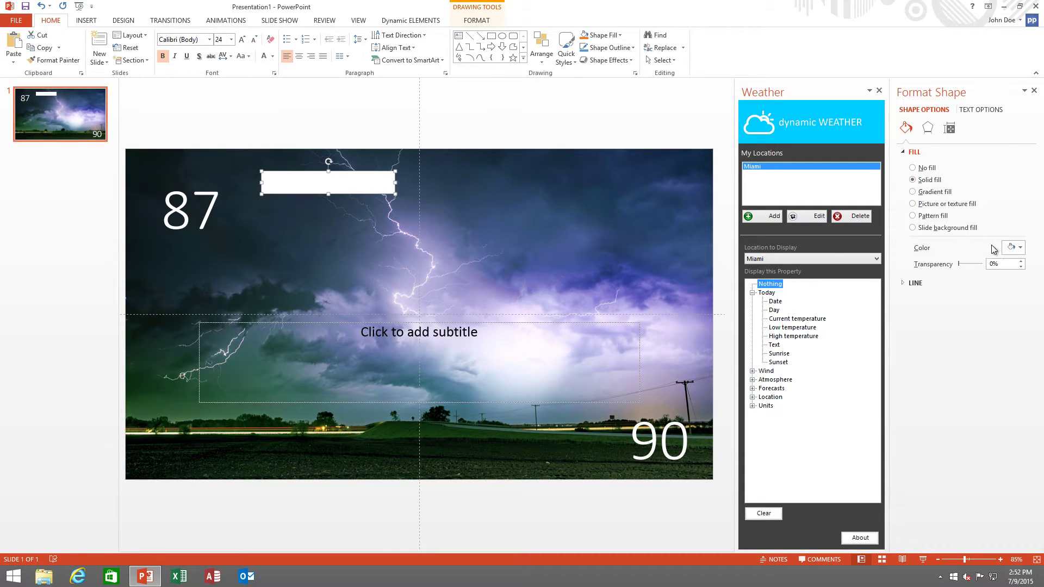
click(1014, 248)
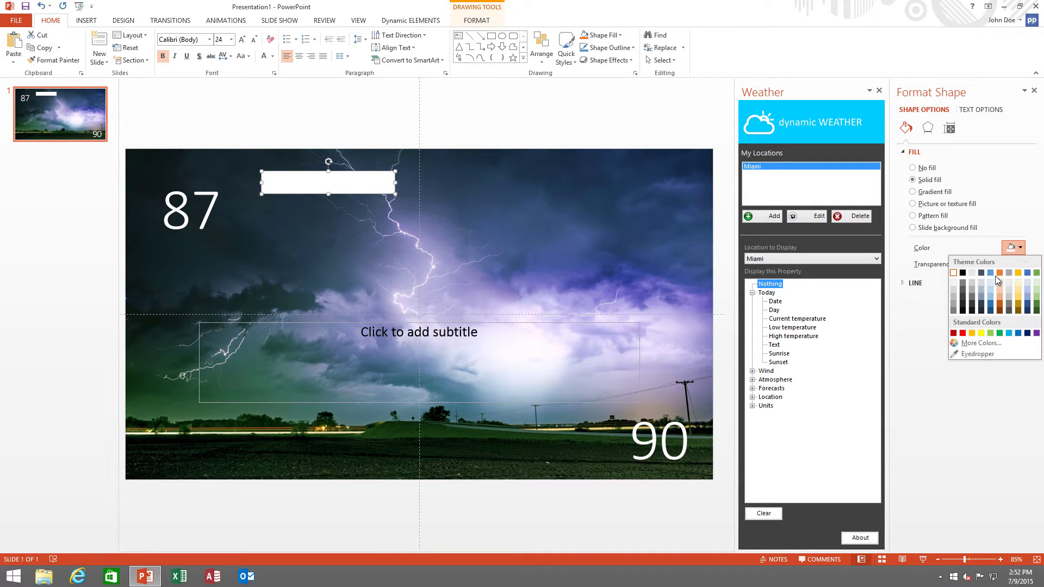
click(954, 289)
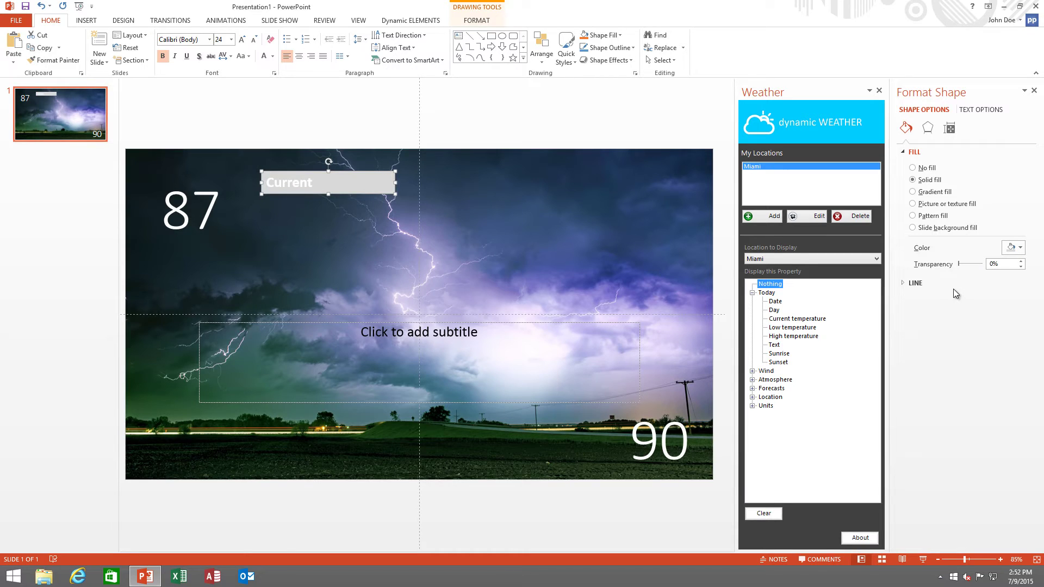
drag(959, 264, 972, 264)
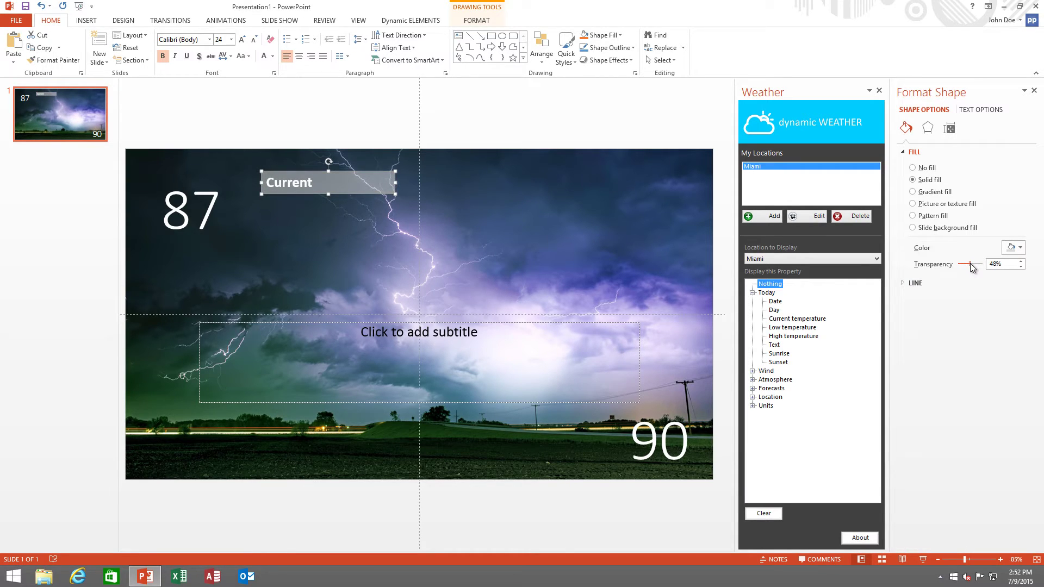
- Turn off text box autofit, then enlarge the Current box into a panel over the 87
click(949, 131)
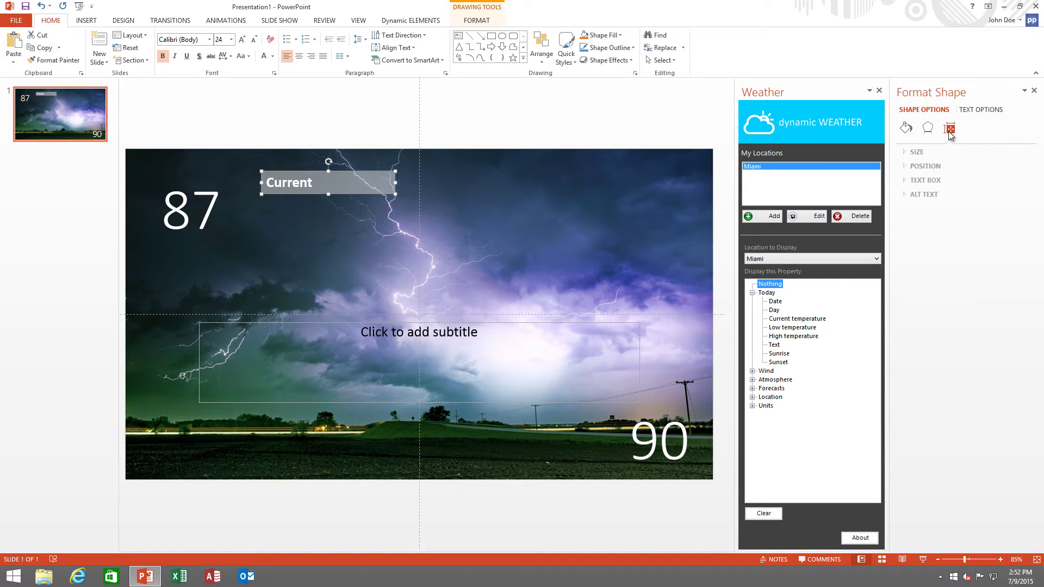
click(929, 180)
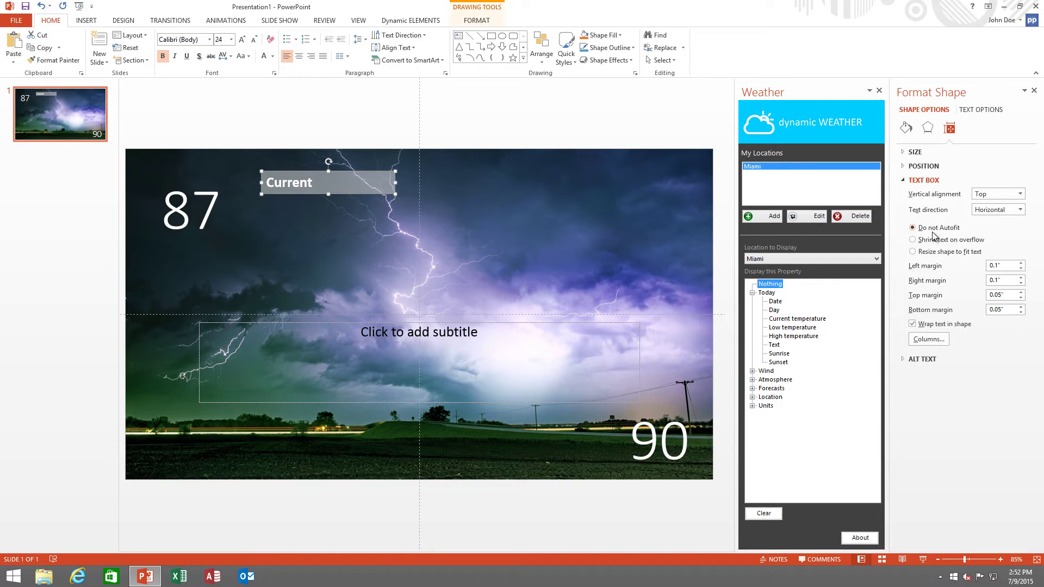
drag(328, 197, 329, 255)
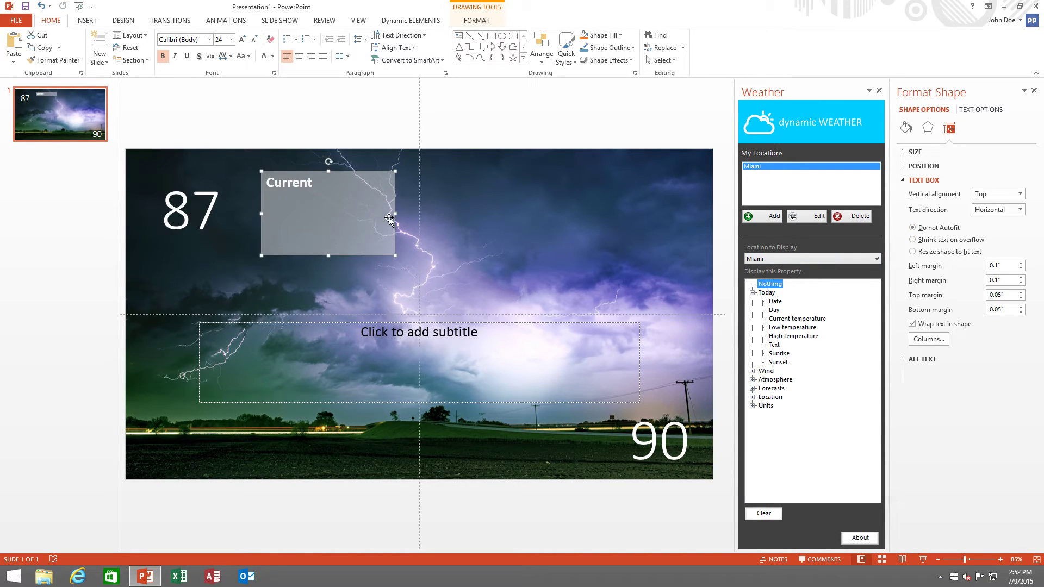
drag(395, 213, 197, 205)
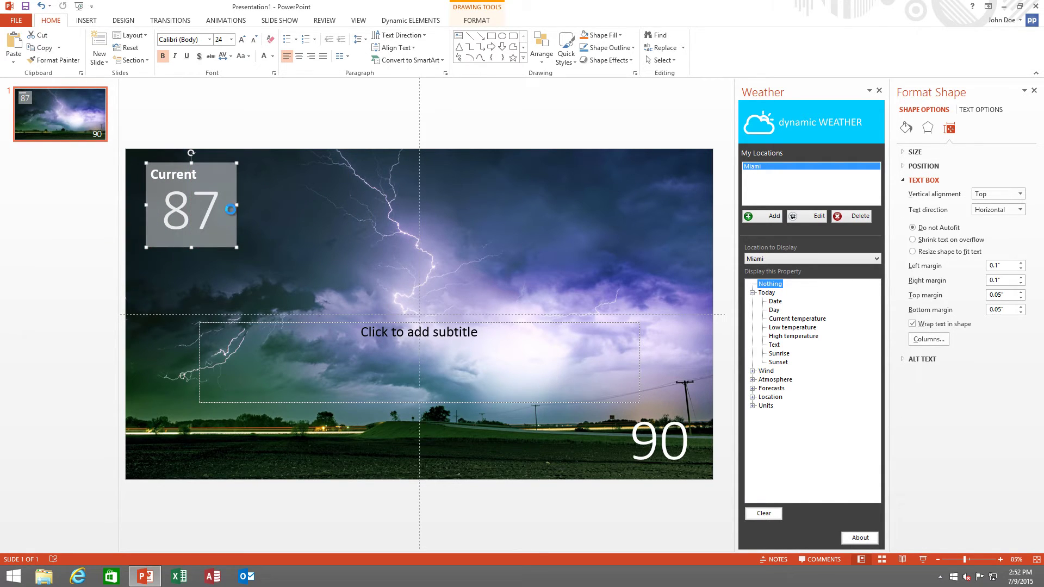
- Duplicate the Current panel over the 90 at bottom-right and right-align its text
key(ctrl+v)
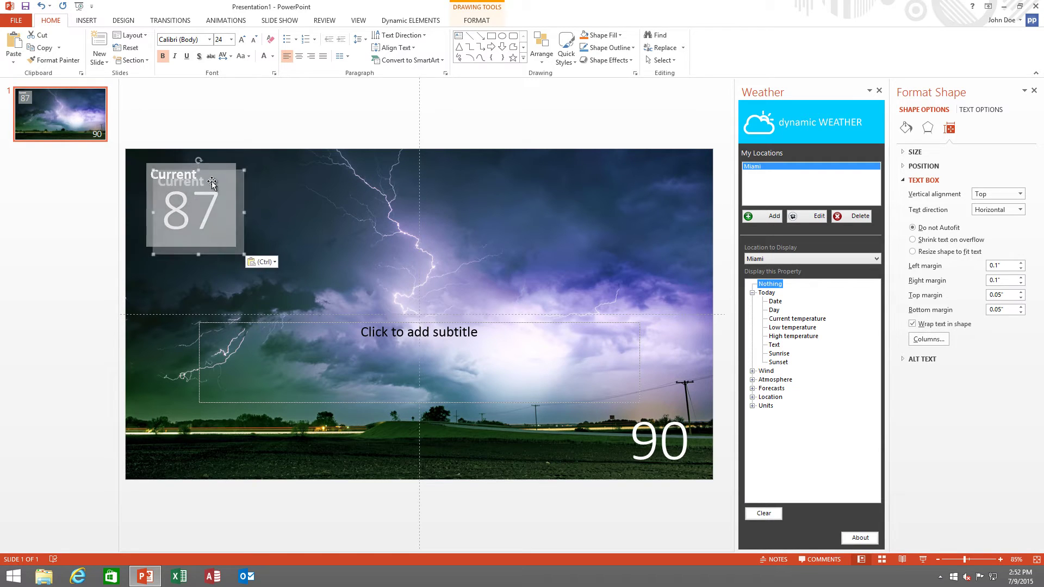
drag(214, 181, 677, 387)
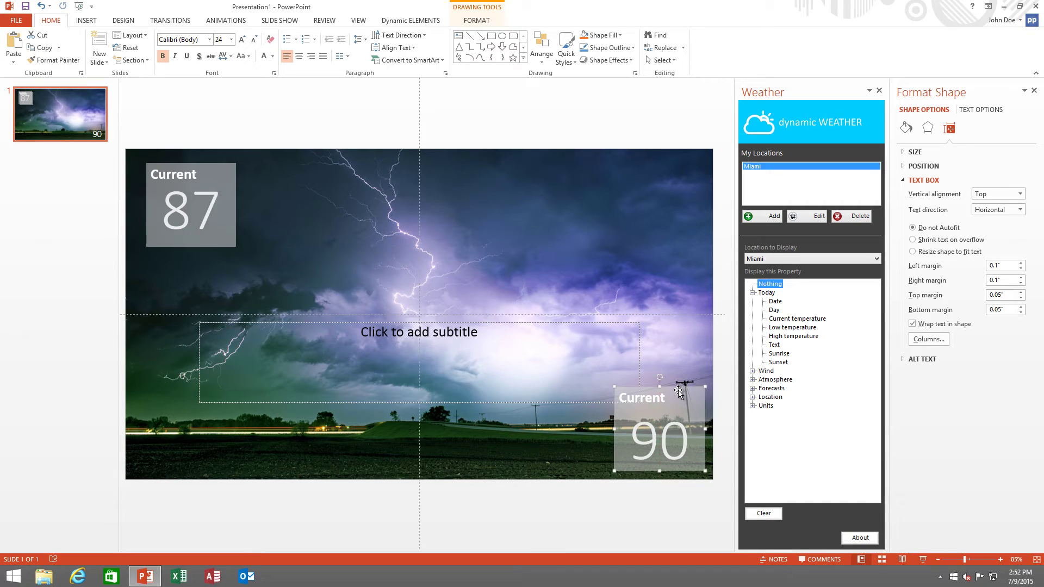
click(311, 56)
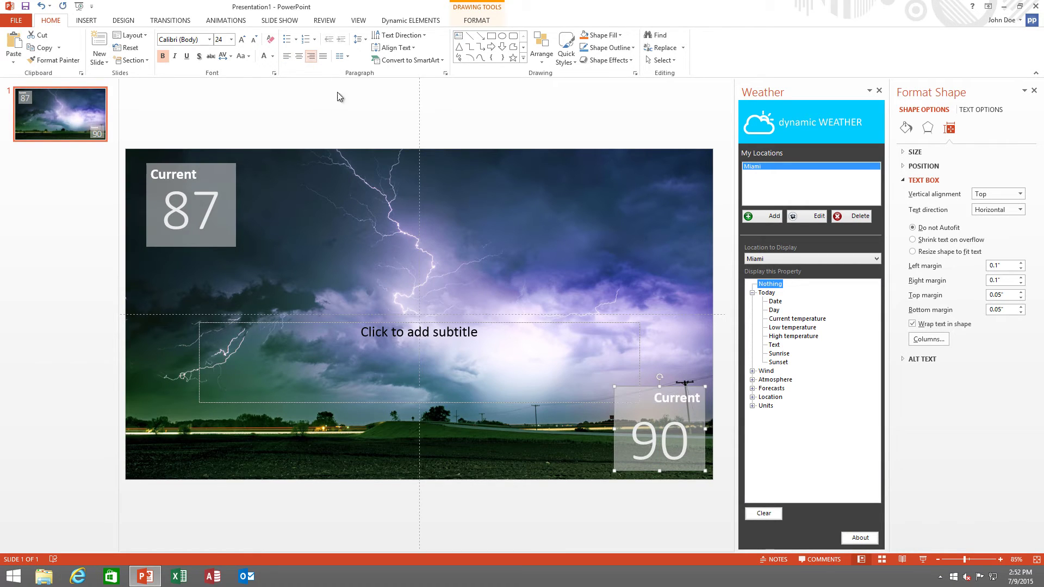
- Change the lower panel's label to 'Max' and nudge the panel slightly down
click(654, 398)
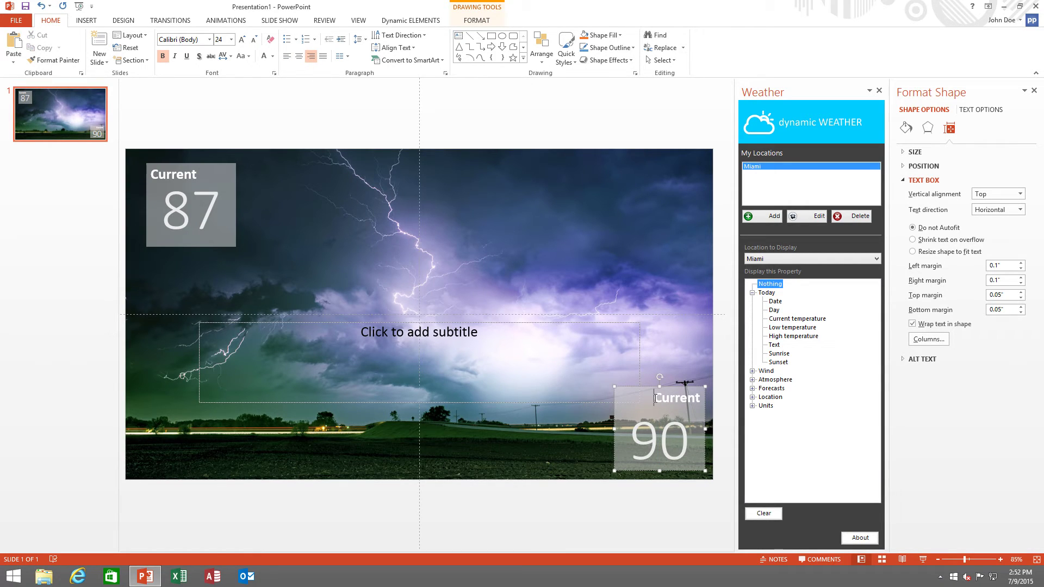
double_click(656, 399)
key(BackSpace)
text(Max)
drag(652, 387, 650, 393)
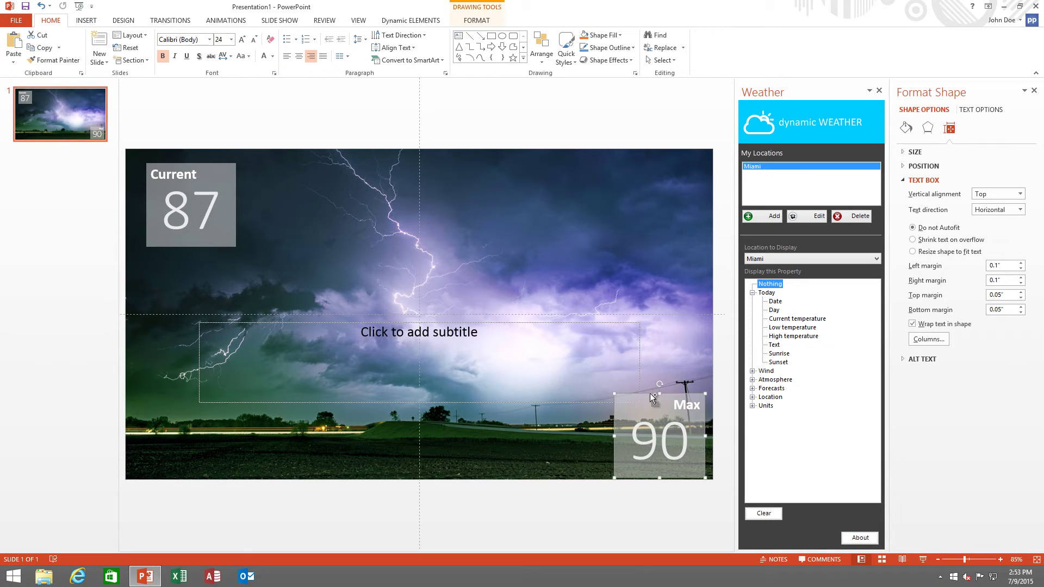
- Duplicate the Max panel to the bottom-left, widen it along the bottom, and left-align it
key(ctrl+v)
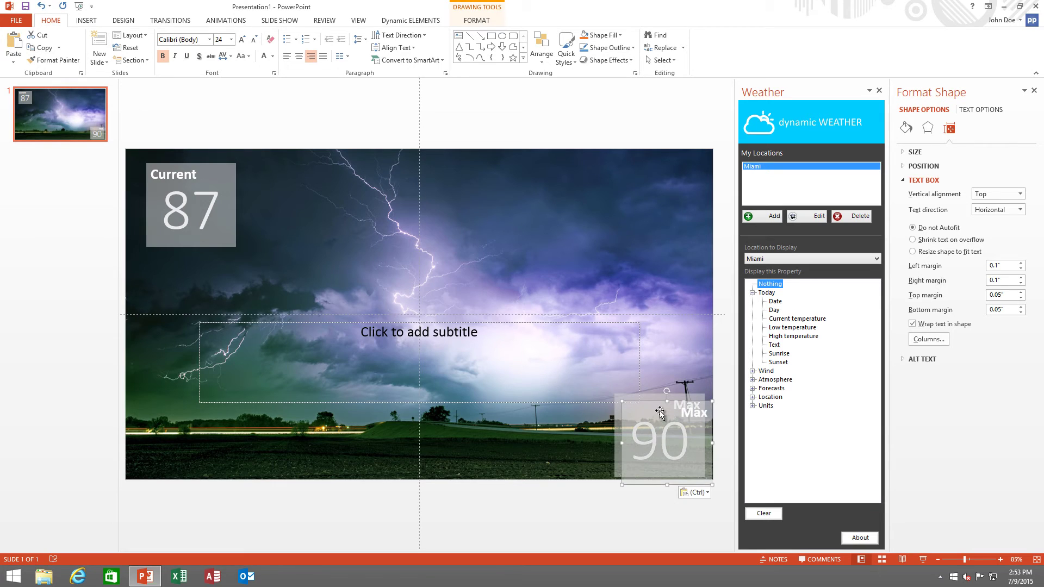
drag(644, 402, 178, 390)
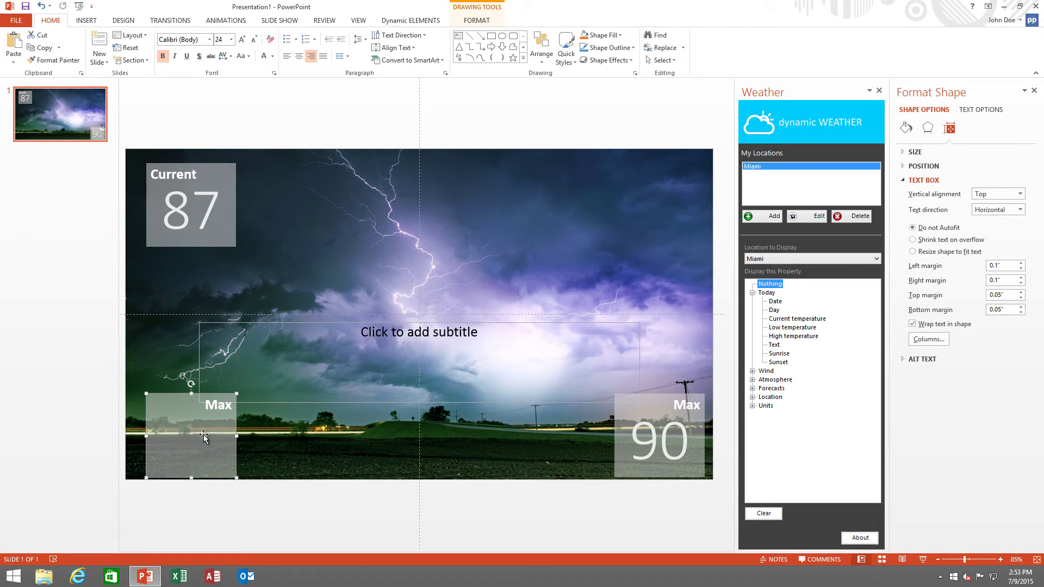
drag(236, 436, 562, 441)
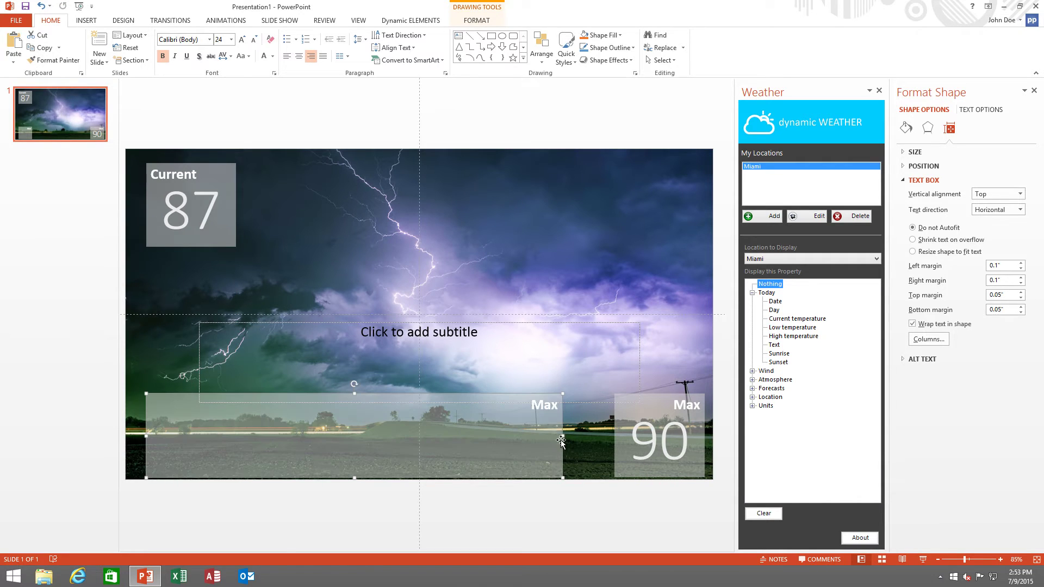
click(287, 56)
- Relabel the wide bottom panel 'Forecasts'
double_click(165, 408)
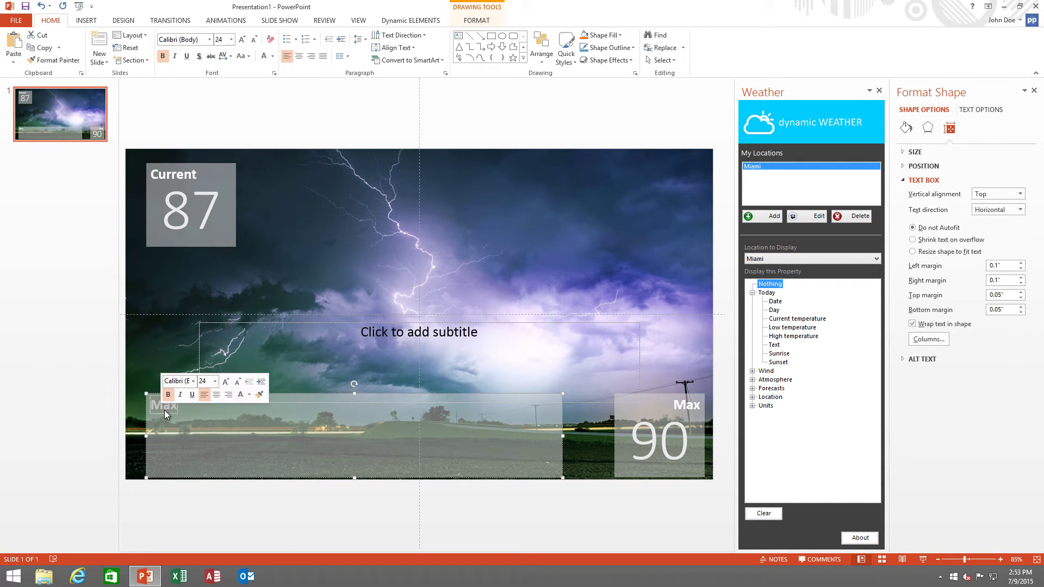
text(Fore)
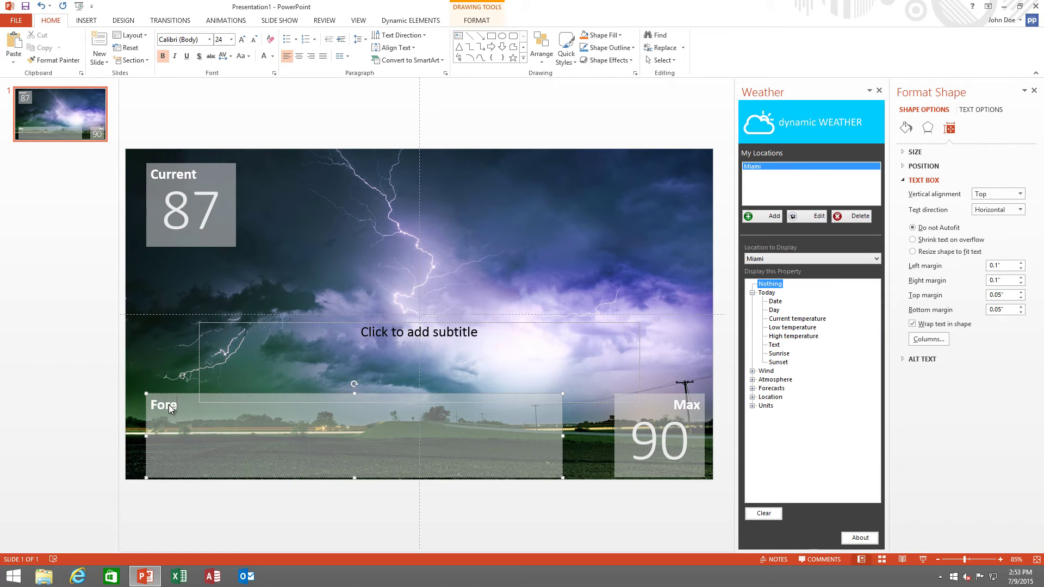
text(casts)
click(162, 229)
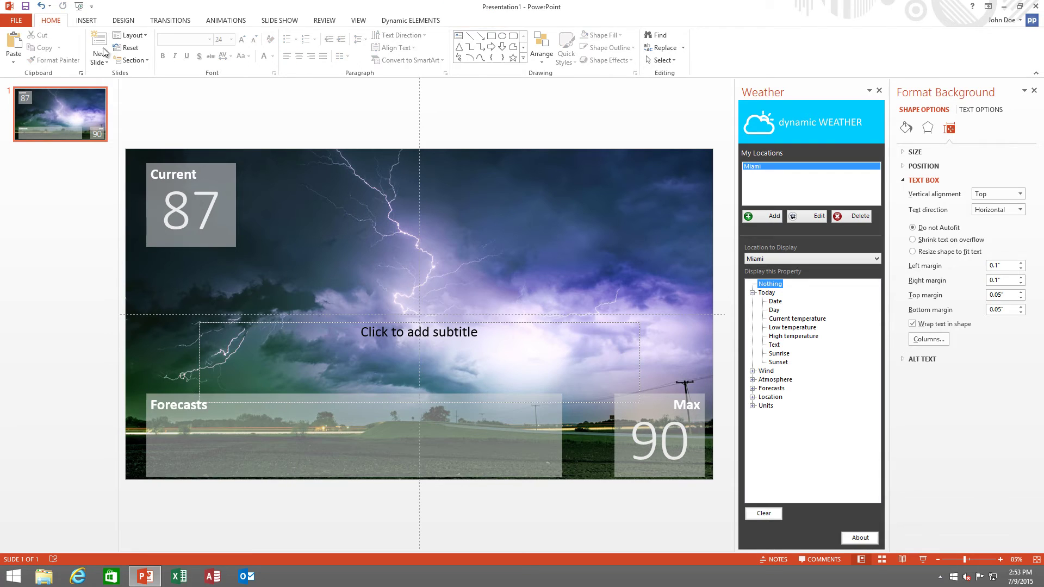
- Insert weather.jpg and shrink it to a 0.99" by 1.5" thumbnail in the Forecasts panel
click(87, 20)
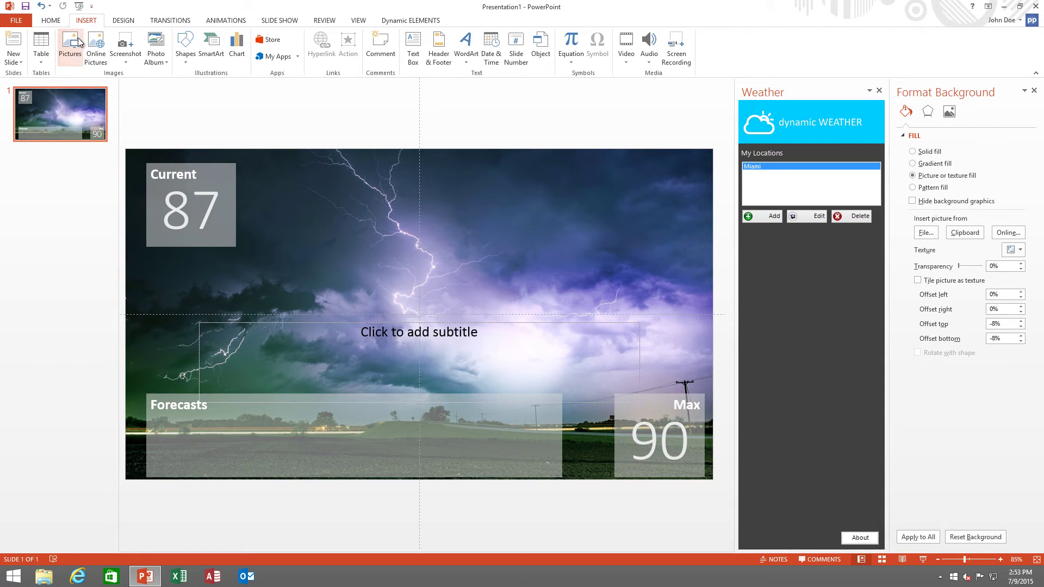
click(77, 43)
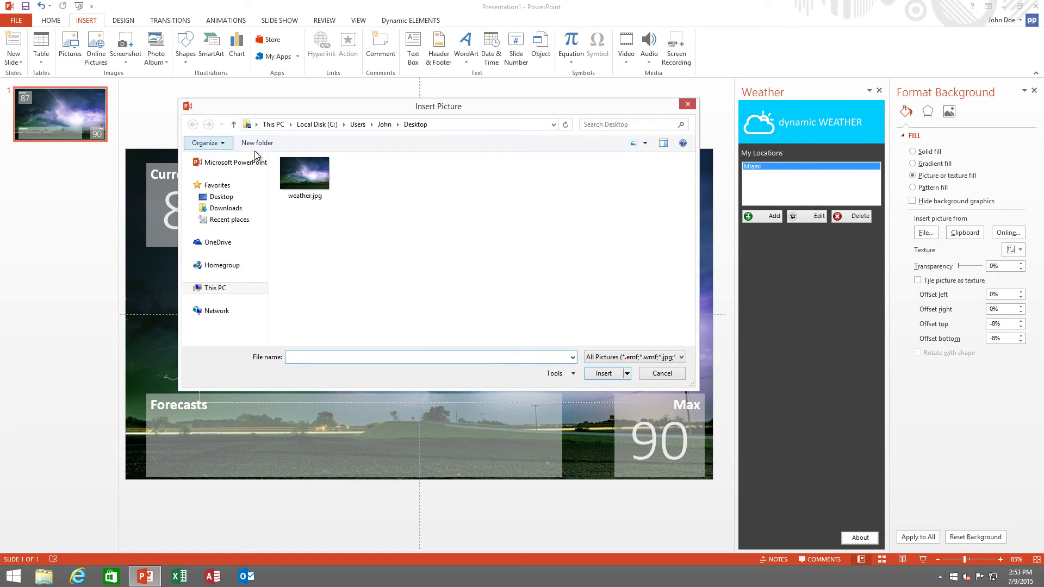
click(305, 174)
click(604, 373)
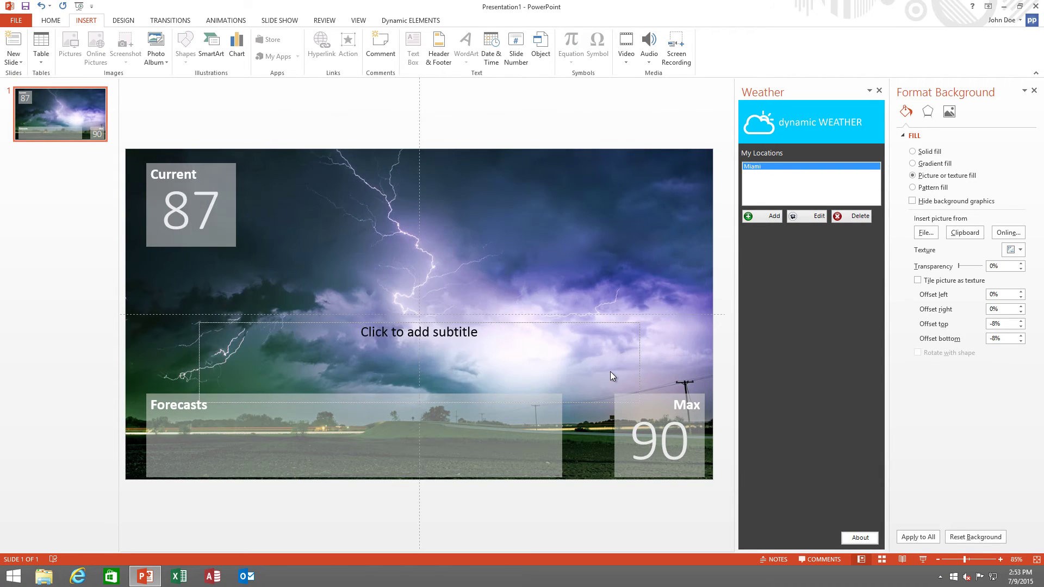
drag(642, 160, 234, 421)
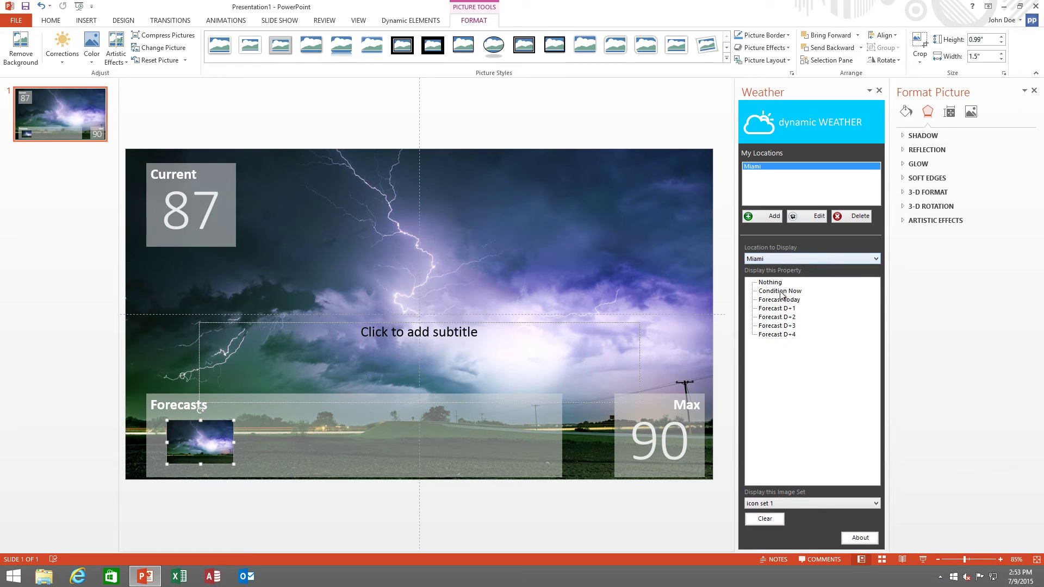
- Set the picture to Forecast D+1 and place three pasted copies in the slots beside it
click(780, 309)
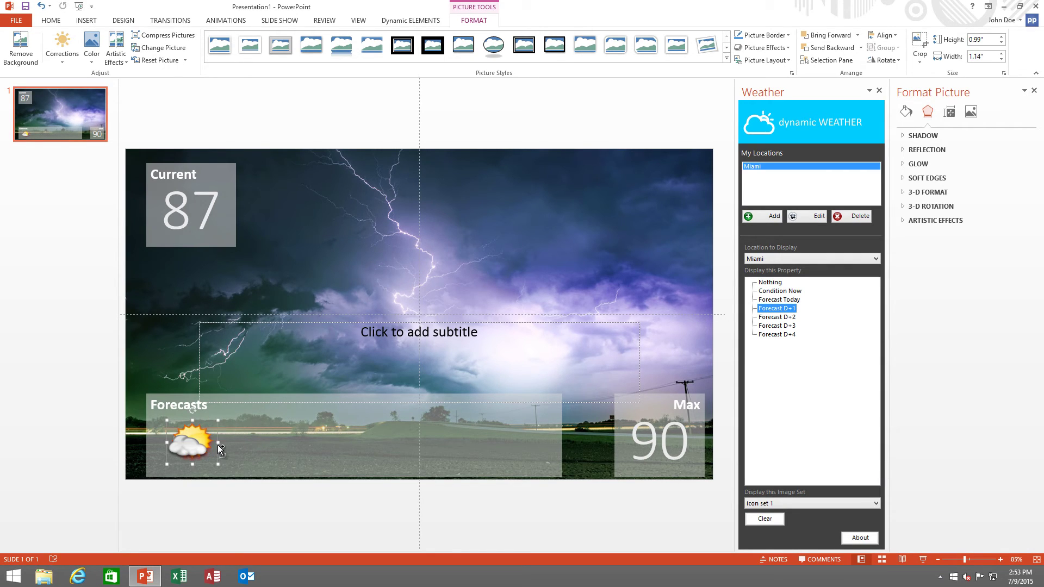
key(ctrl+v)
drag(209, 447, 270, 441)
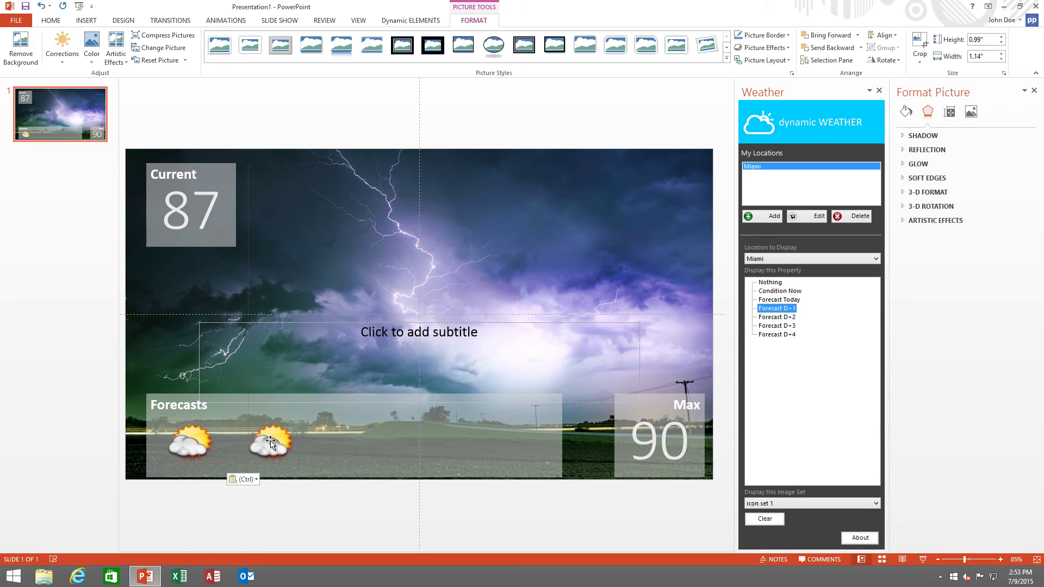
key(ctrl+v)
drag(199, 442, 360, 440)
drag(199, 444, 447, 443)
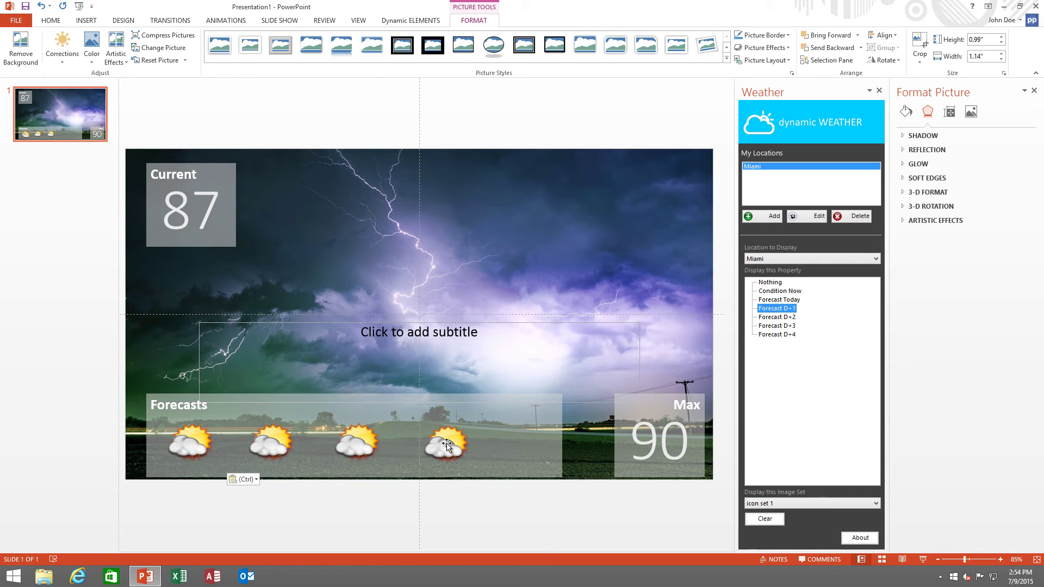
- Link the three copies to Forecast D+2, D+3 and D+4 (sun, sun, thunderstorm)
click(207, 444)
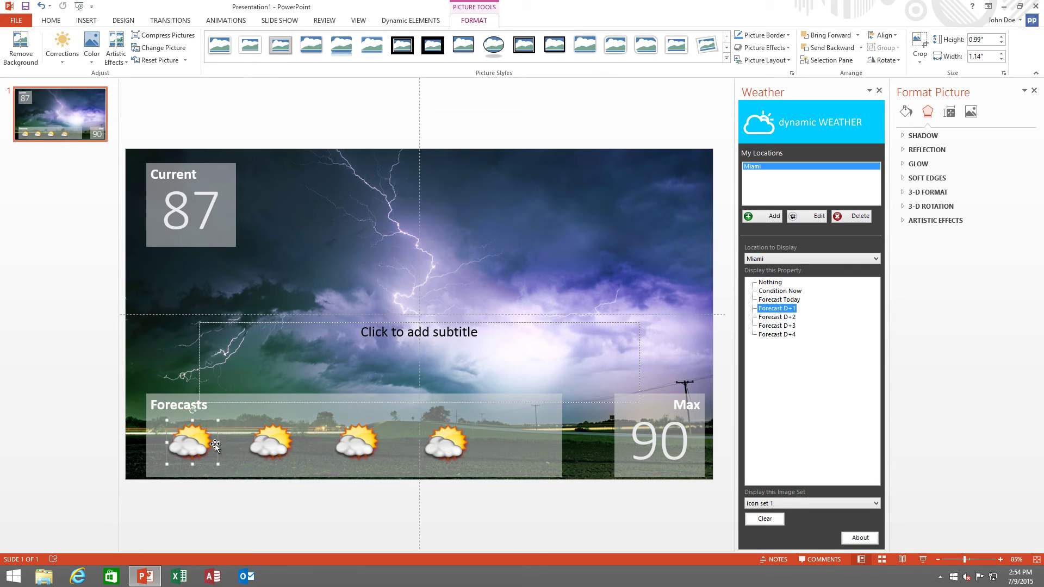
click(272, 447)
click(777, 317)
click(353, 447)
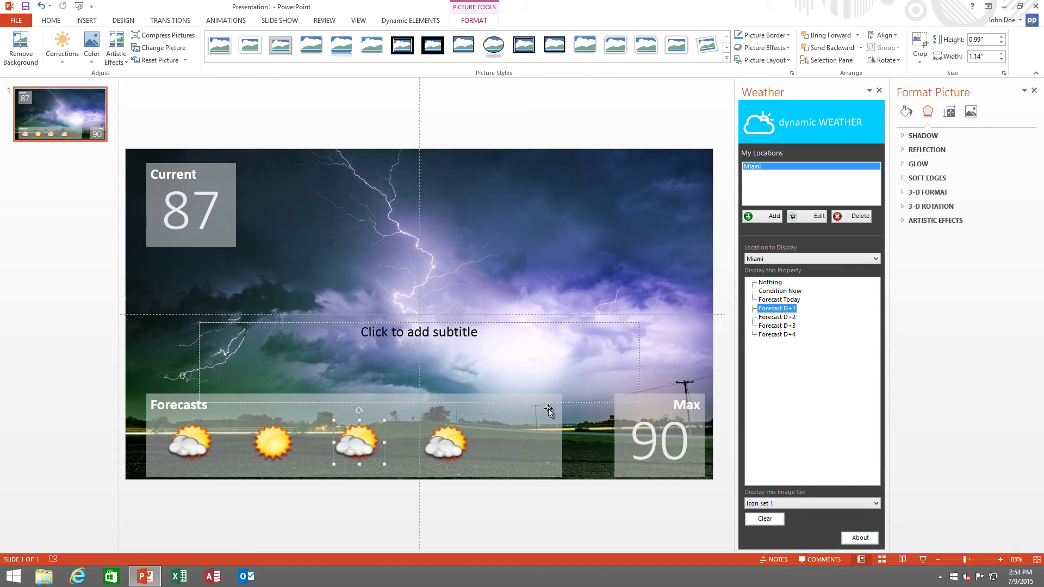
click(775, 326)
click(437, 445)
click(772, 334)
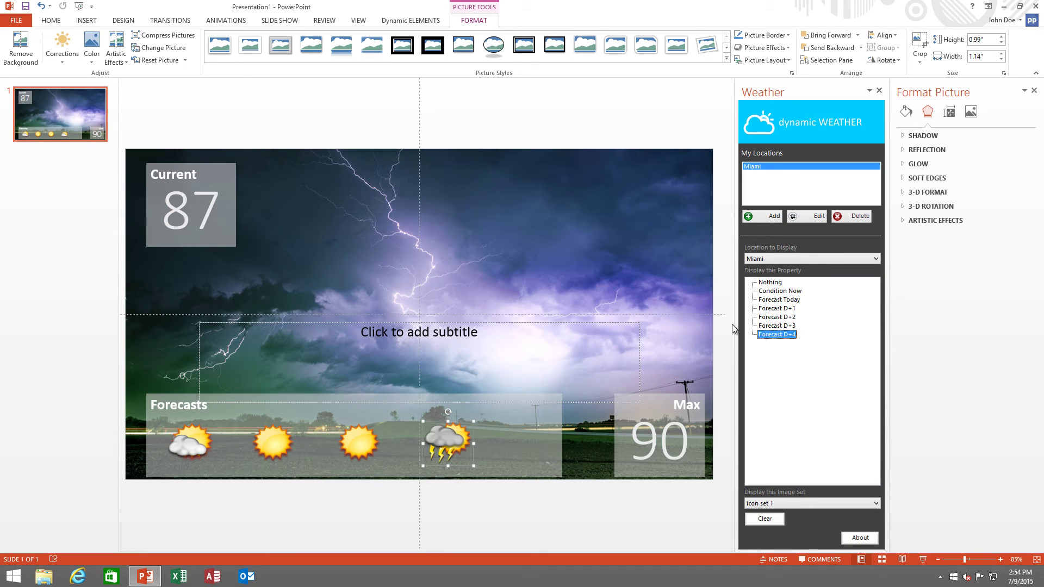
click(59, 21)
click(77, 23)
click(419, 56)
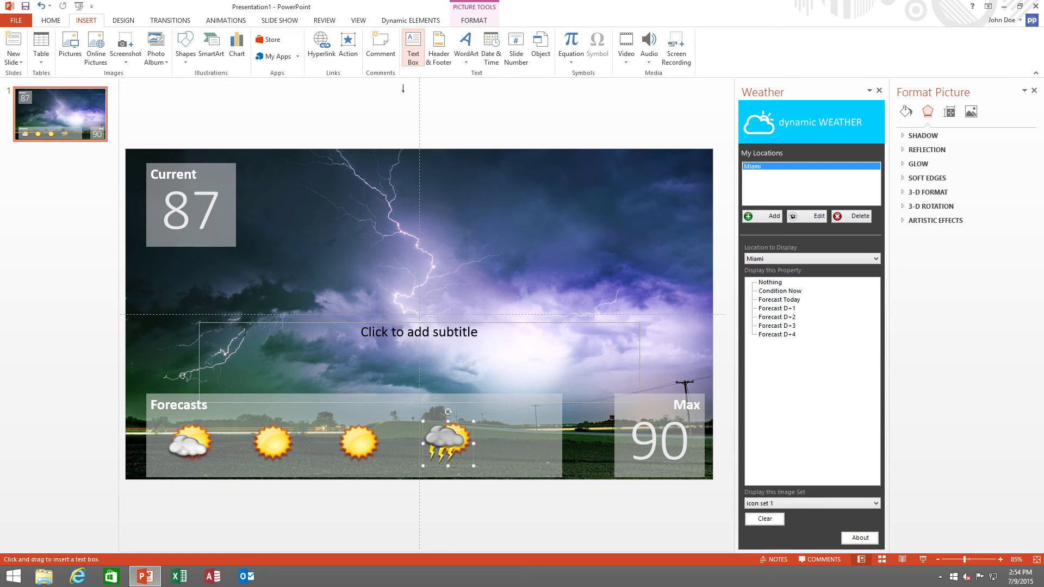
- Draw a text box under the first icon linked to Forecasts > Forecast D+1 > Day
drag(167, 451, 217, 469)
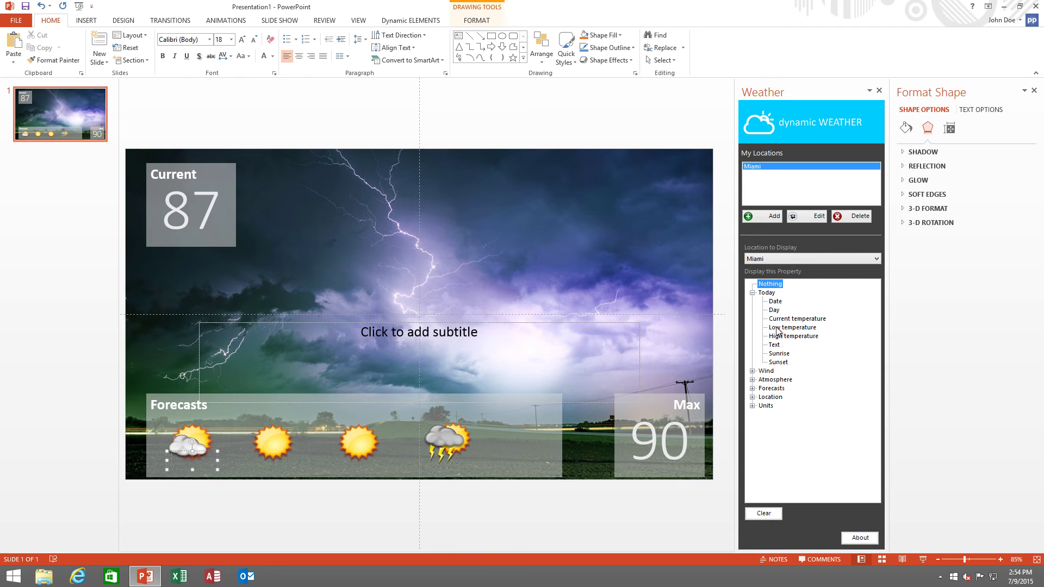
click(753, 389)
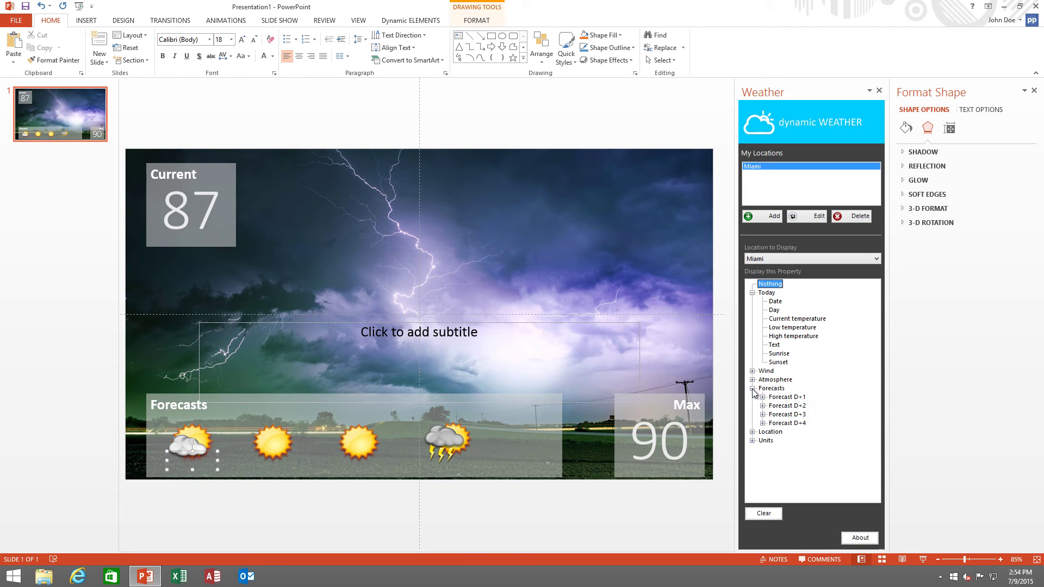
click(763, 398)
click(784, 415)
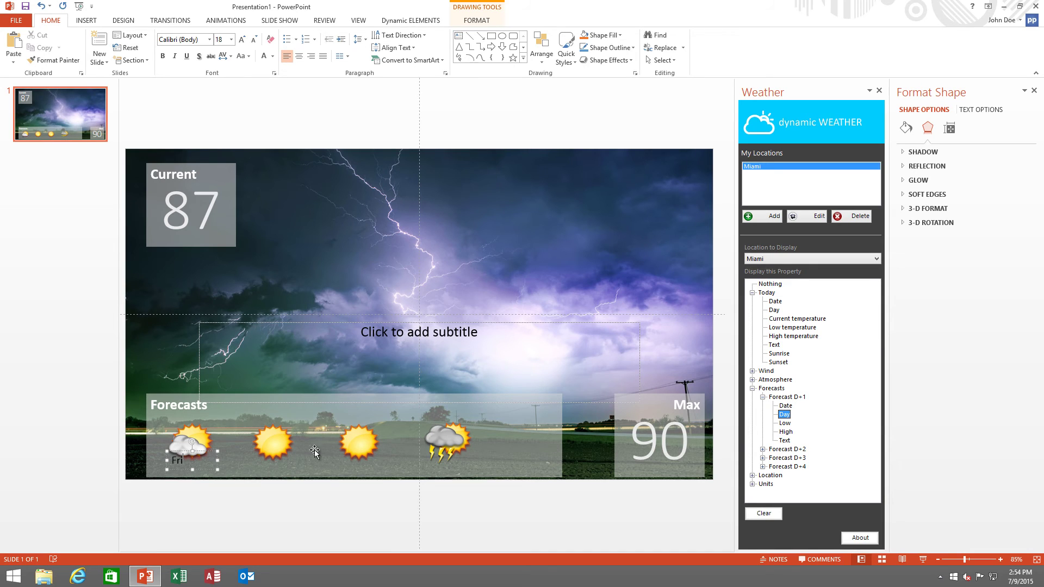
- Make the Fri label red and centred, then copy it beneath each forecast icon
click(273, 56)
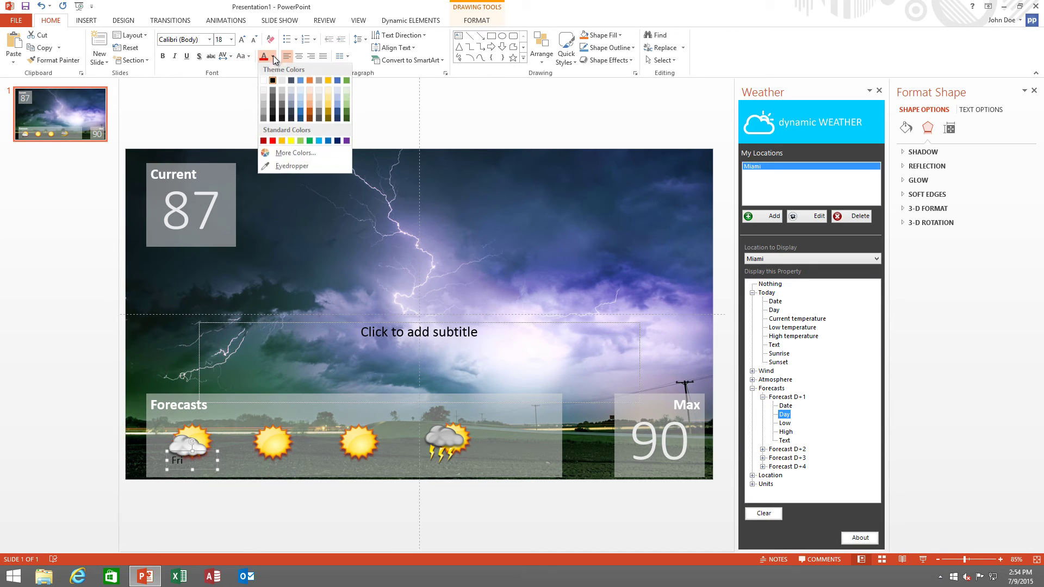
click(272, 142)
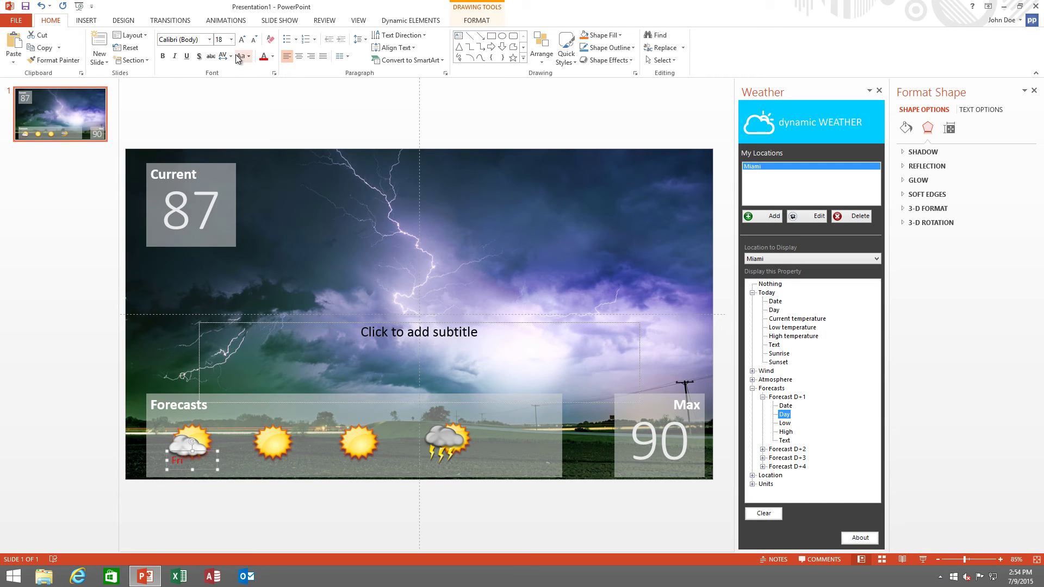
click(297, 57)
drag(199, 452, 456, 452)
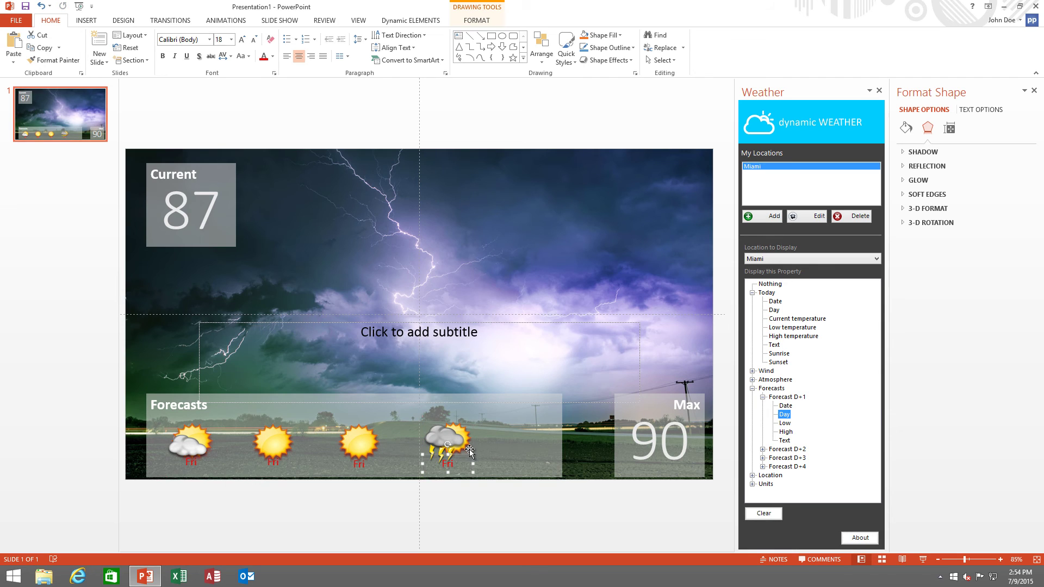
- Link the other three labels to Forecast D+2, D+3, D+4 Day, showing Sat, Sun, Mon
click(267, 464)
click(763, 449)
click(784, 467)
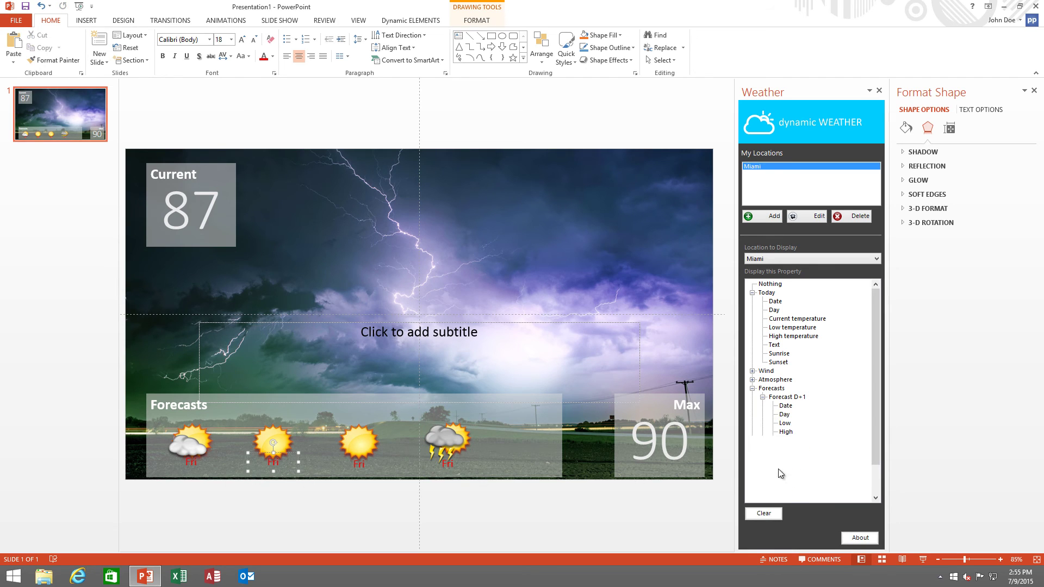
click(367, 466)
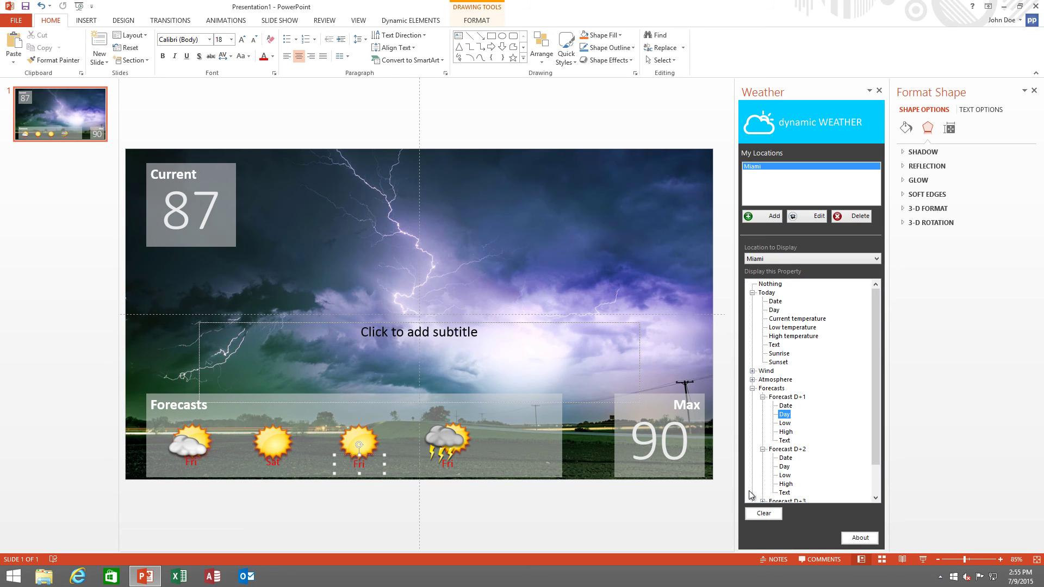
scroll(866, 488, down, 2)
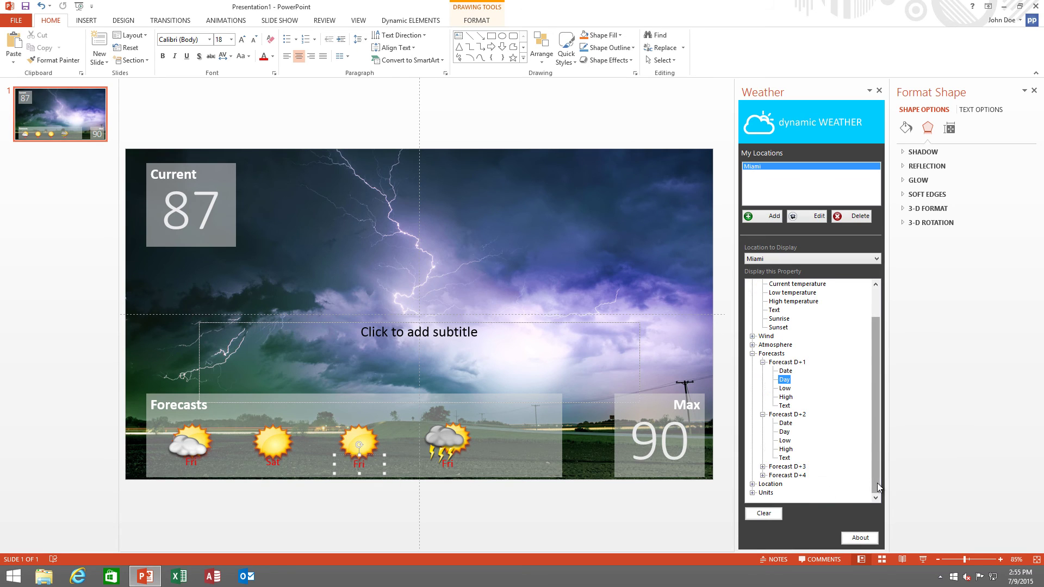
click(763, 467)
click(785, 466)
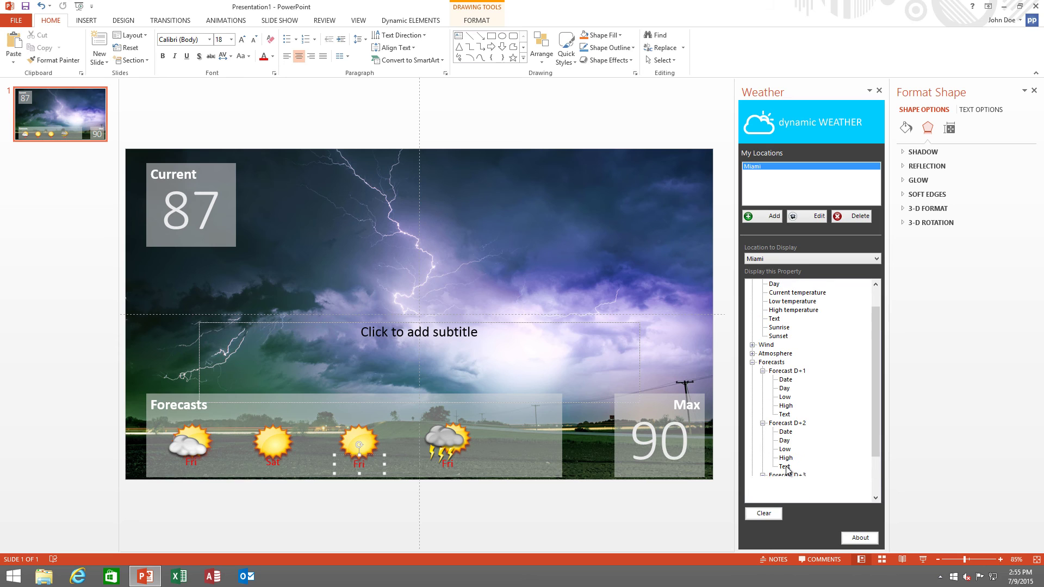
key(Tab)
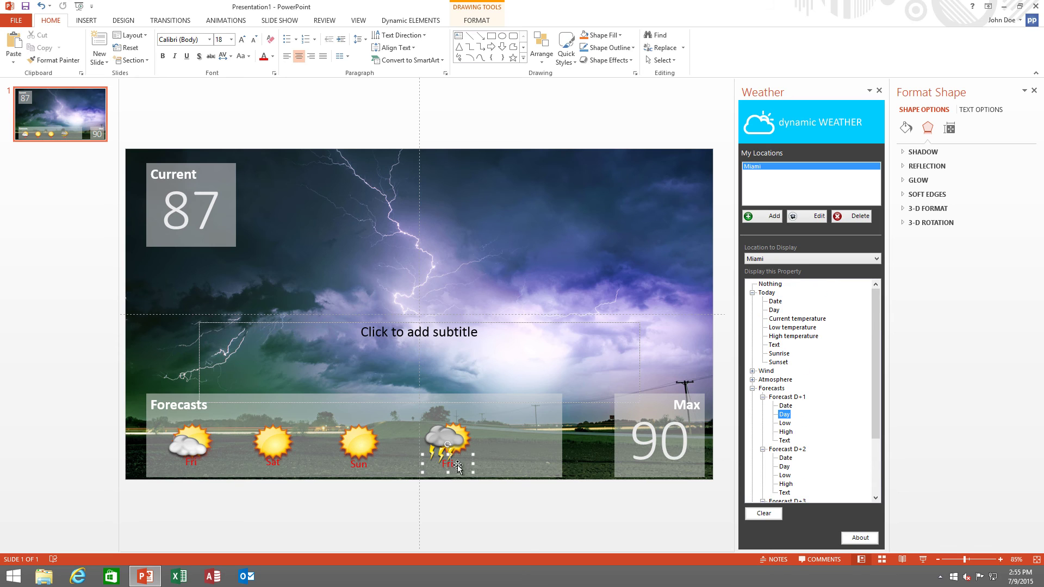
scroll(875, 487, down, 2)
click(763, 484)
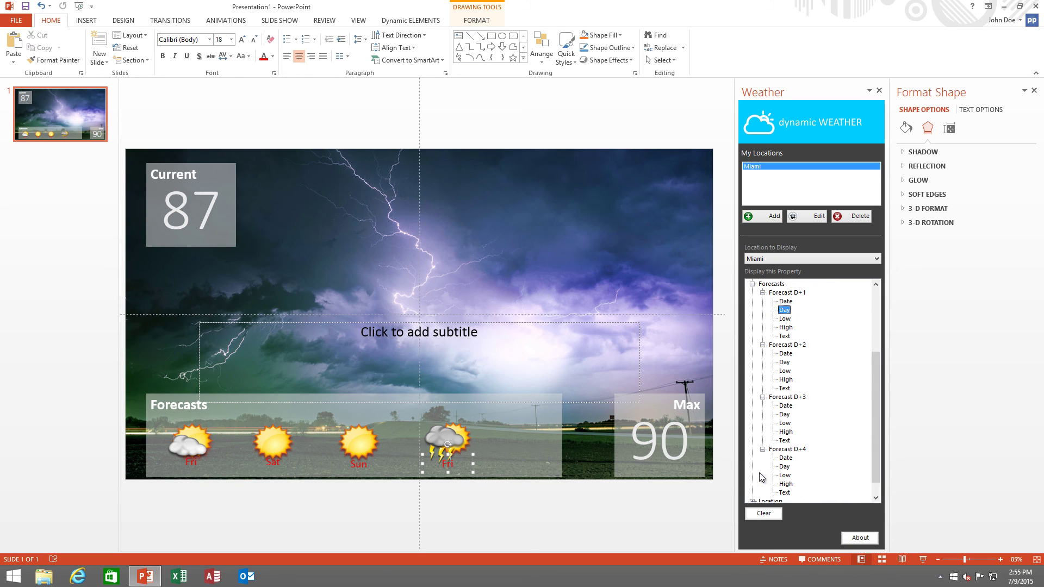
click(784, 467)
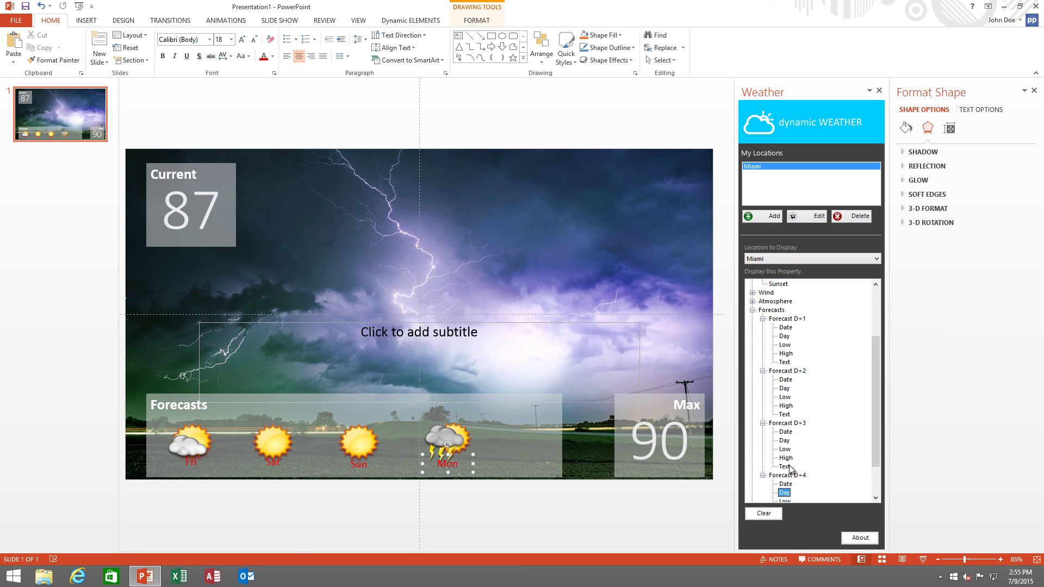
click(557, 295)
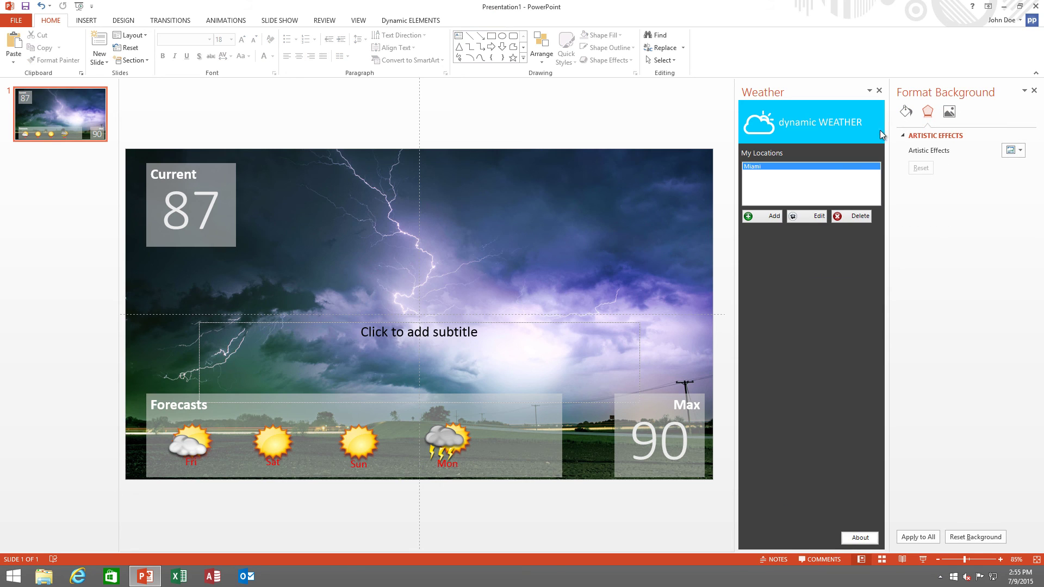
- Close the Format Background and Weather panes and start the slide show
click(1035, 91)
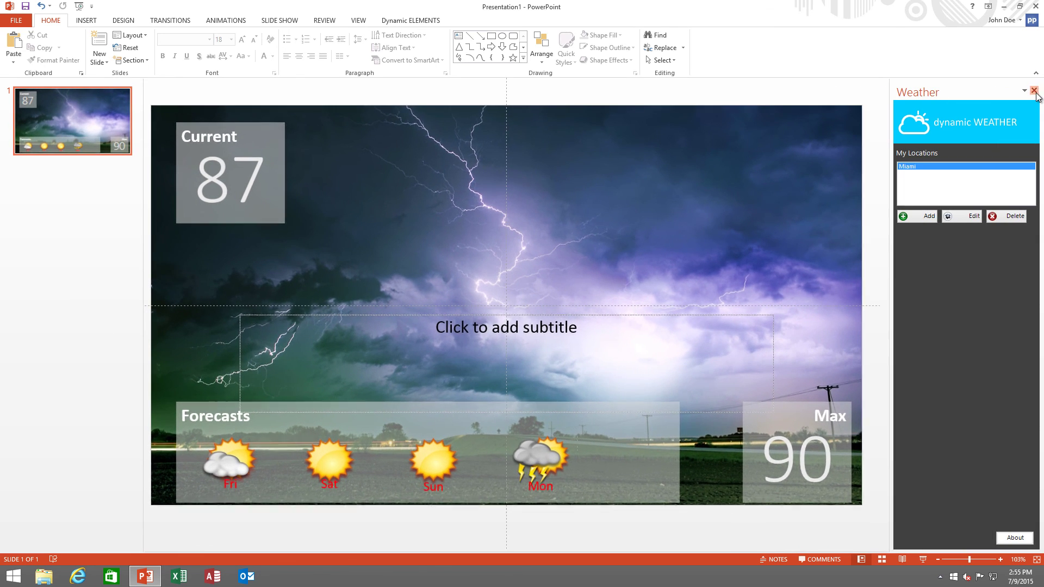
click(1036, 92)
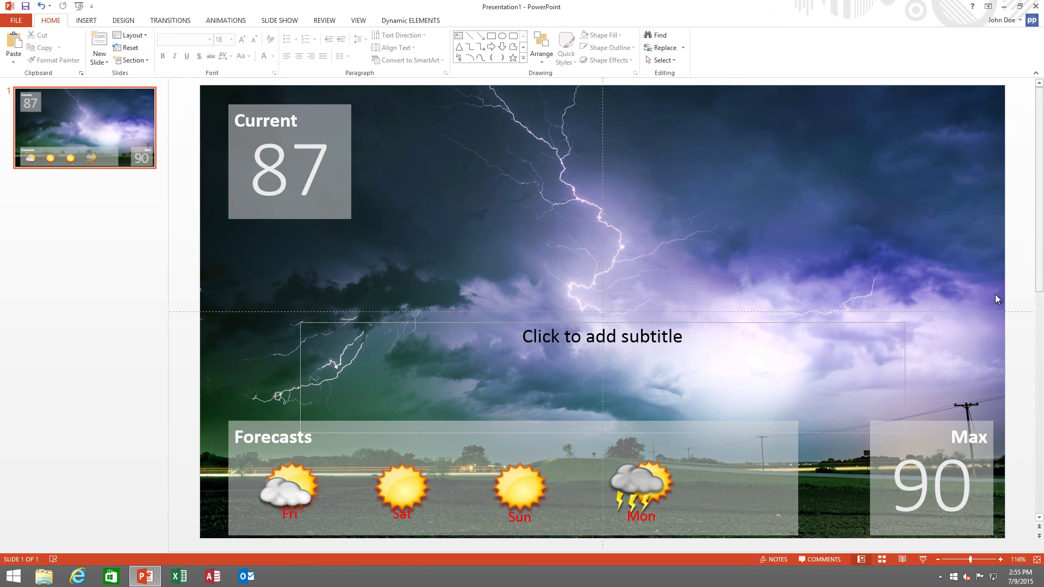
click(924, 559)
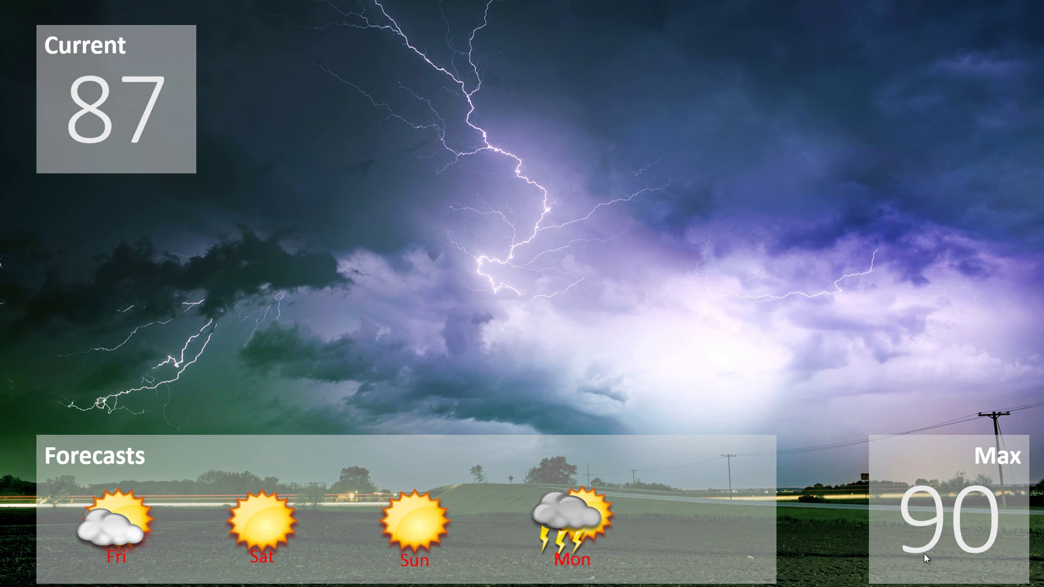